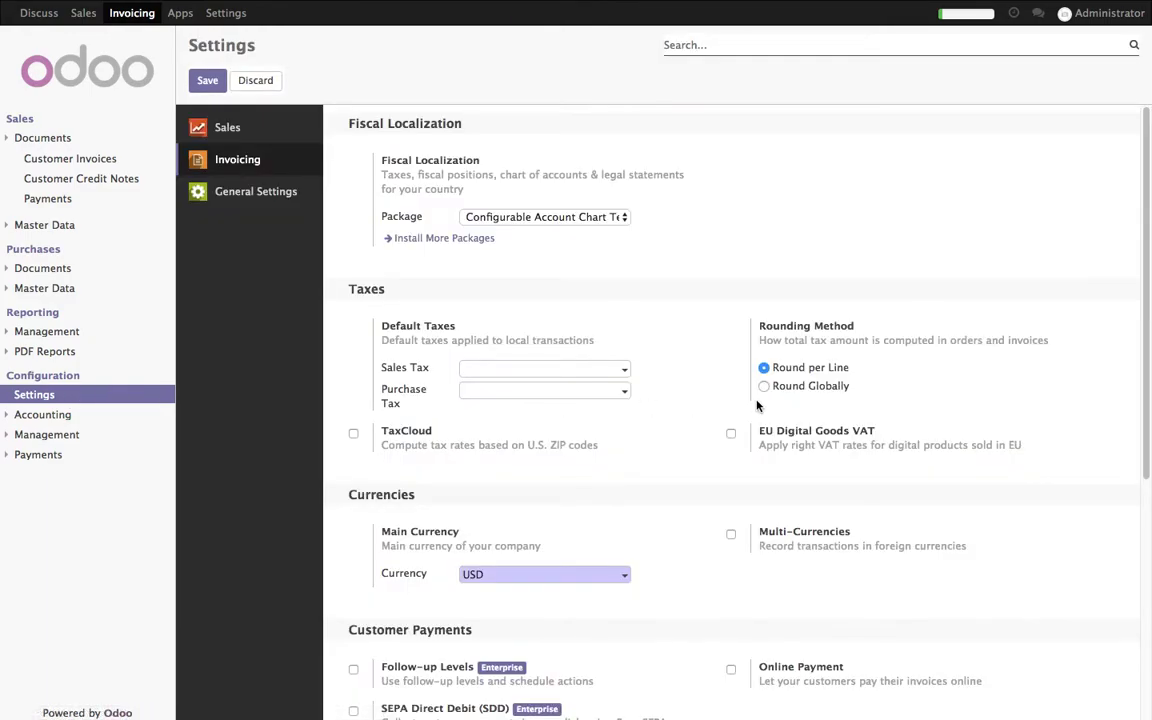
Enable Multi-Currencies in the Invoicing settings and save the change.
left_click(731, 537)
left_click(205, 84)
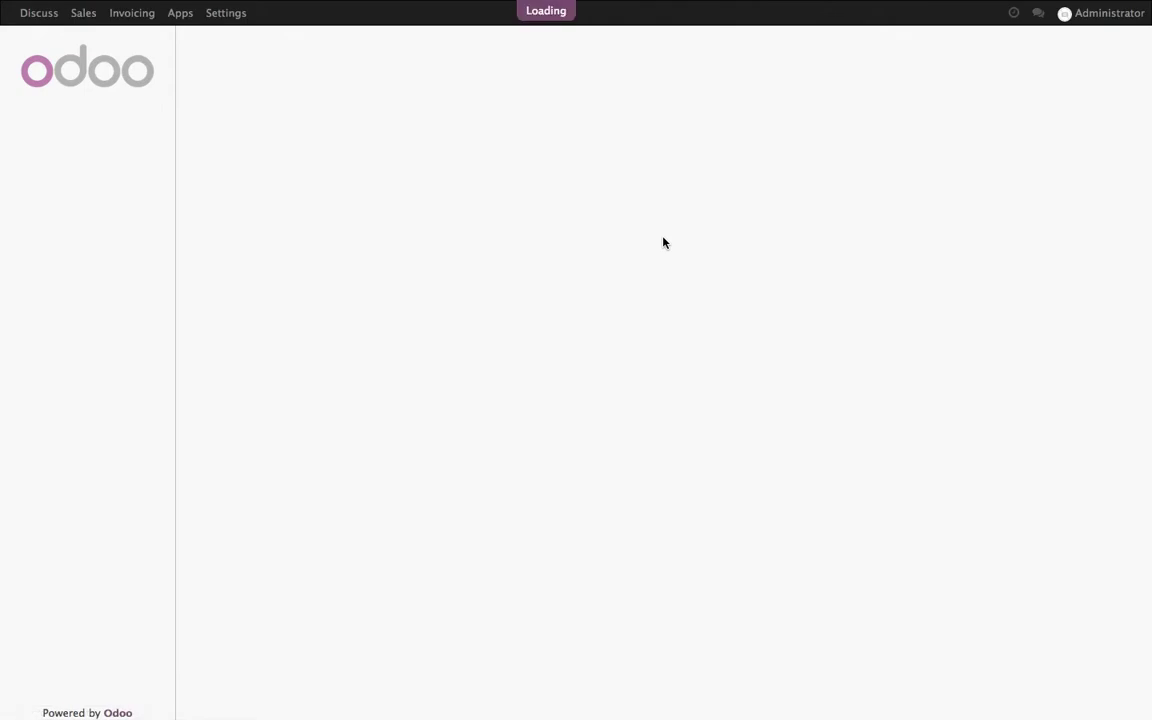
Enable Multiple Sales Prices per Product in the Sales settings and save the change.
left_click(84, 14)
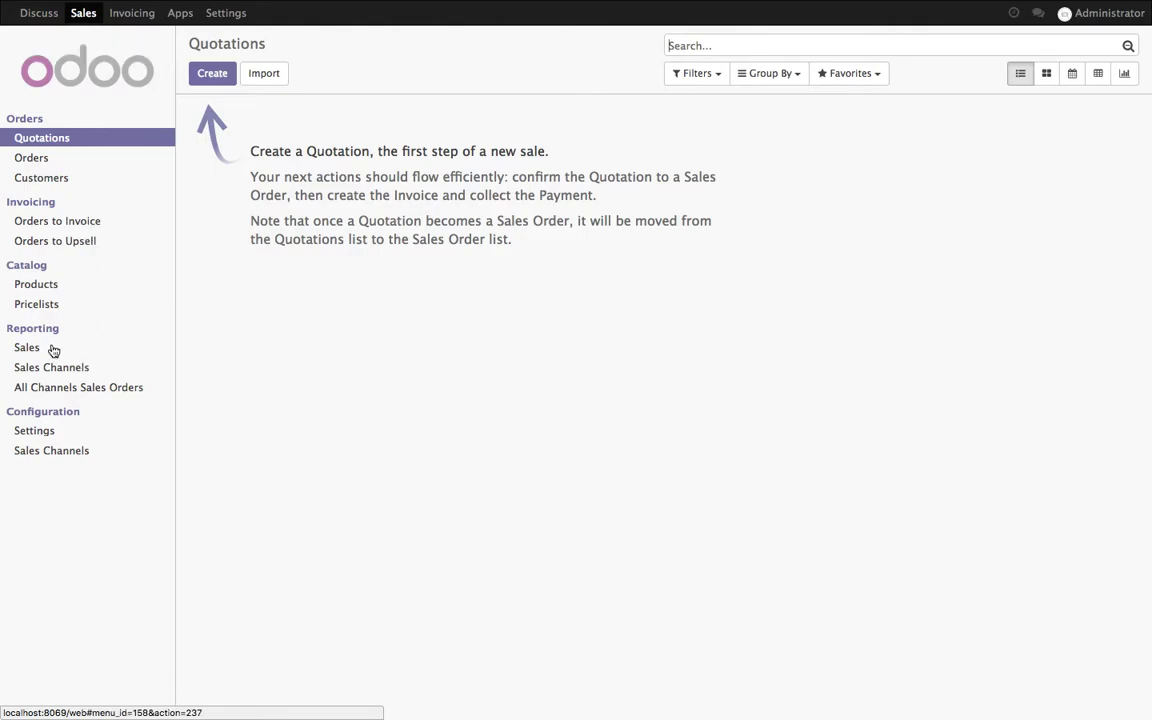
left_click(52, 307)
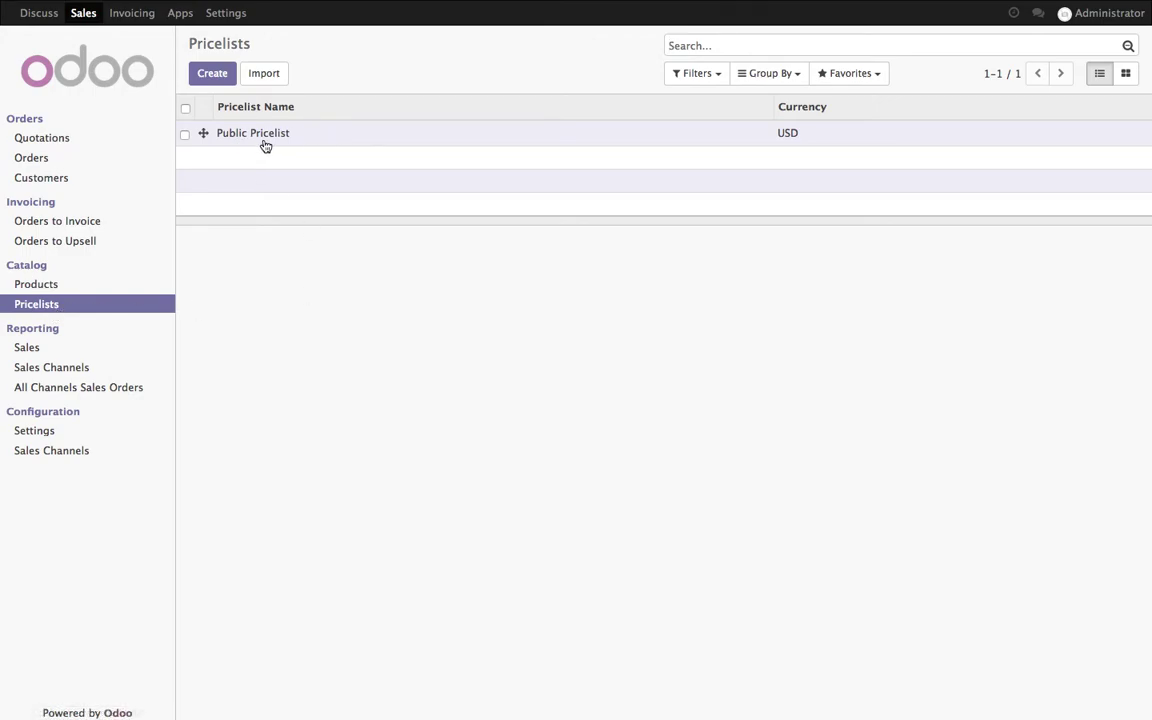
left_click(50, 432)
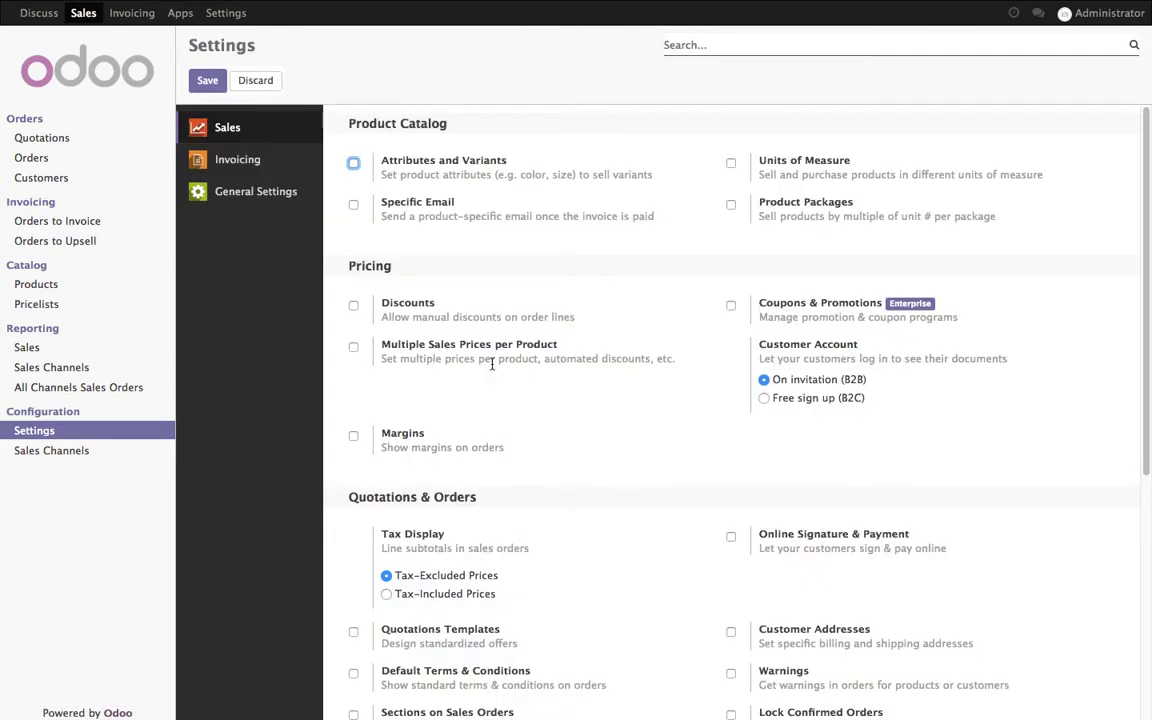
scroll(492, 364, "down", 3)
scroll(494, 367, "up", 3)
left_click(354, 348)
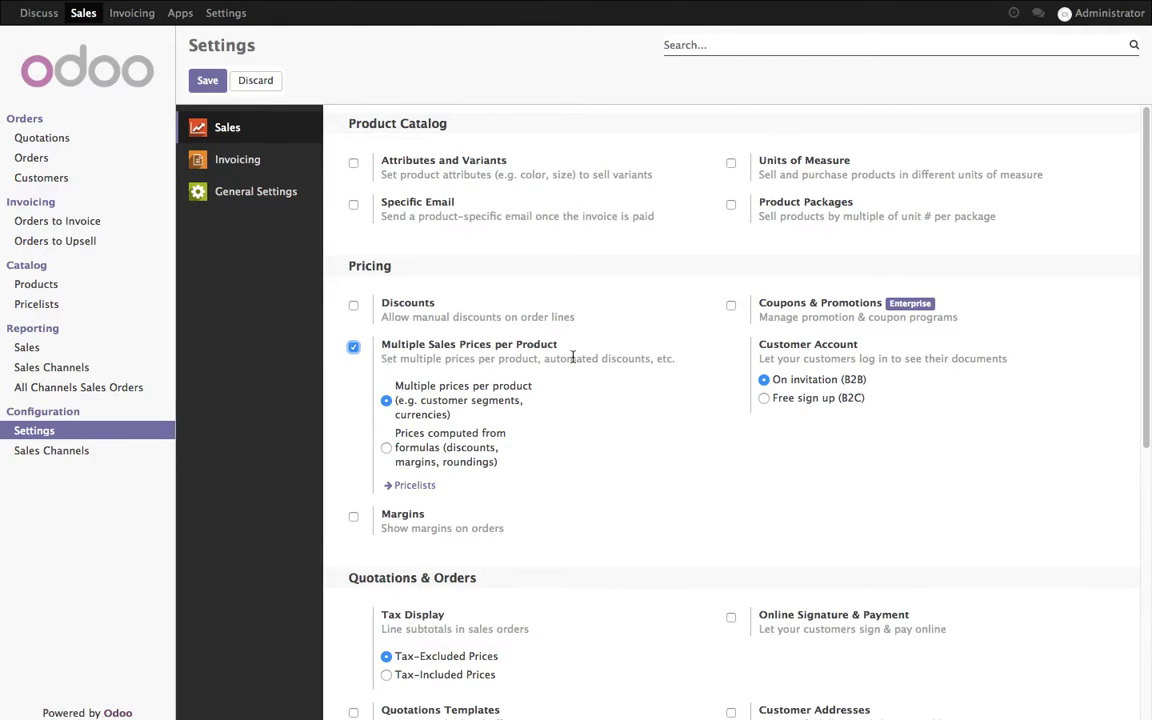
left_click(208, 82)
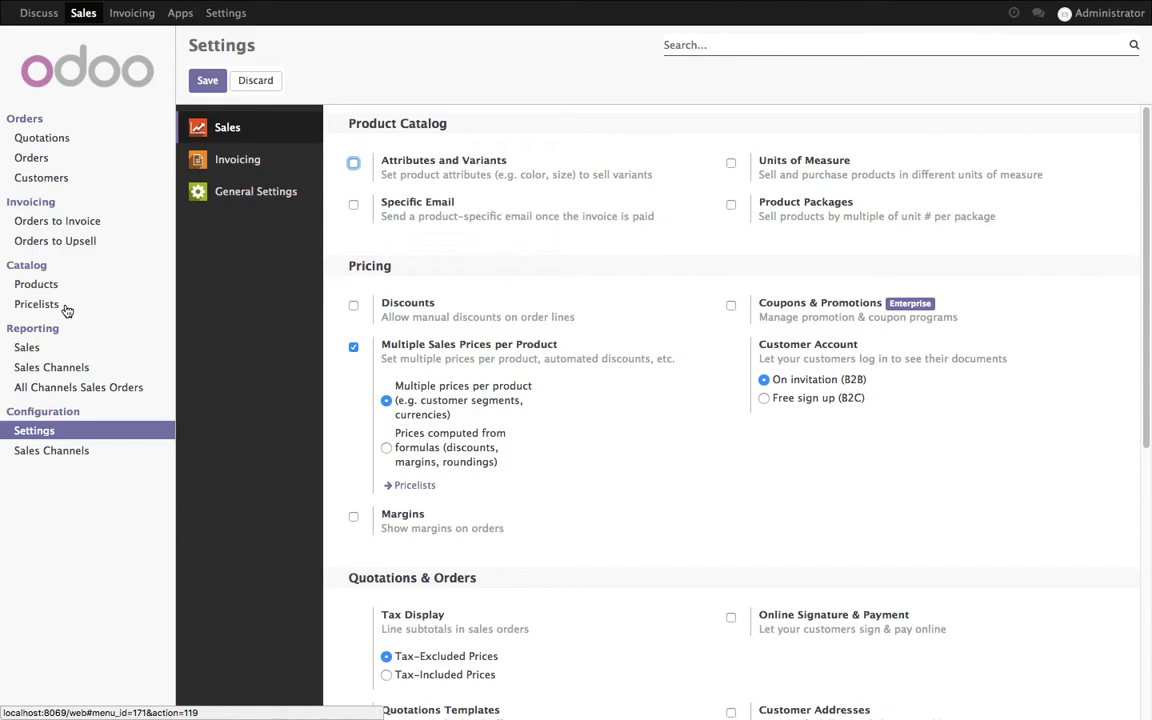
Rename the Public Pricelist to USA Pricelist and save it.
left_click(37, 304)
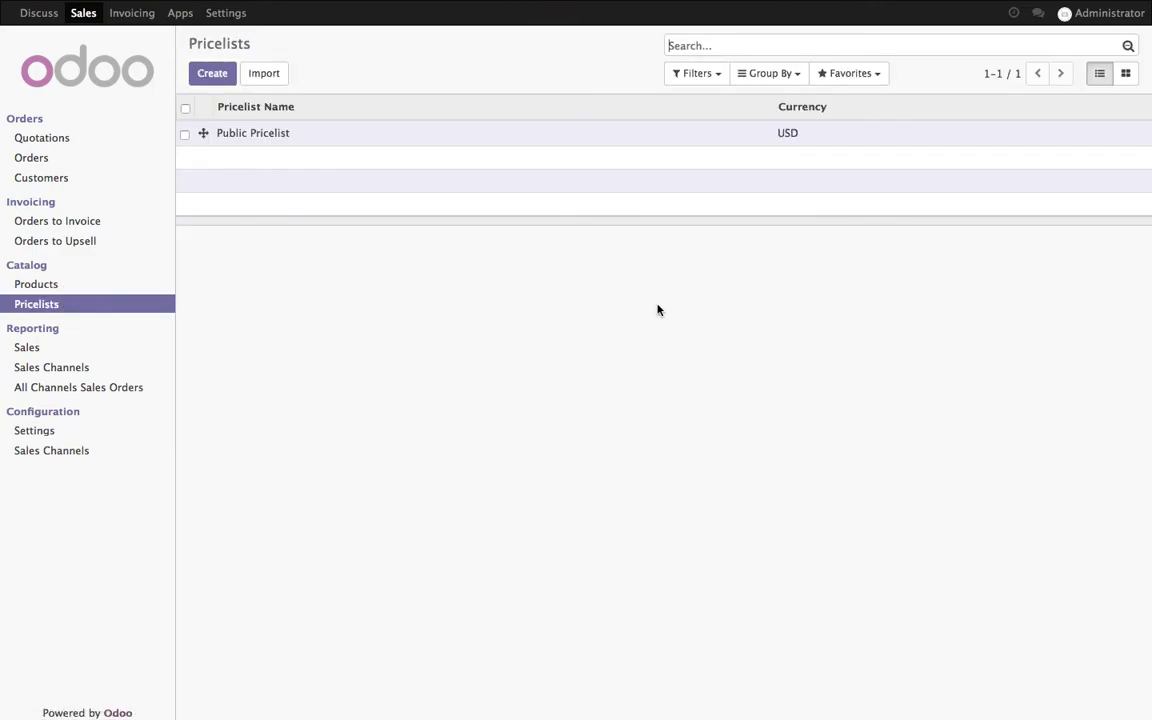
left_click(614, 128)
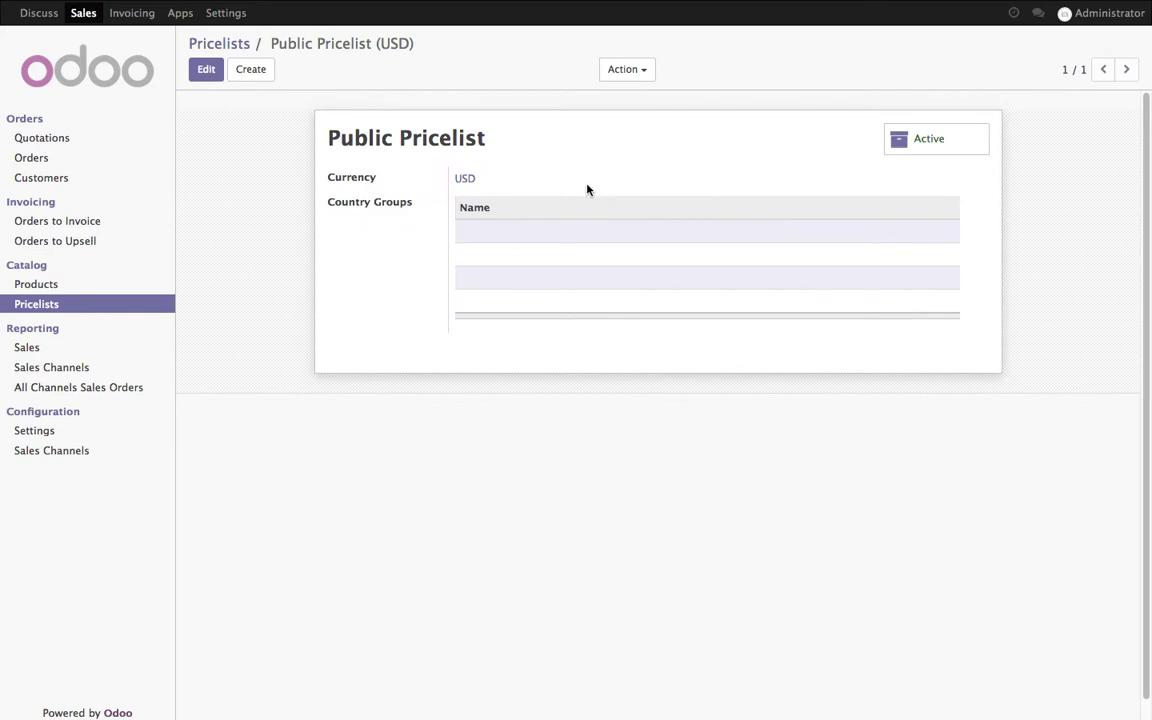
left_click(206, 69)
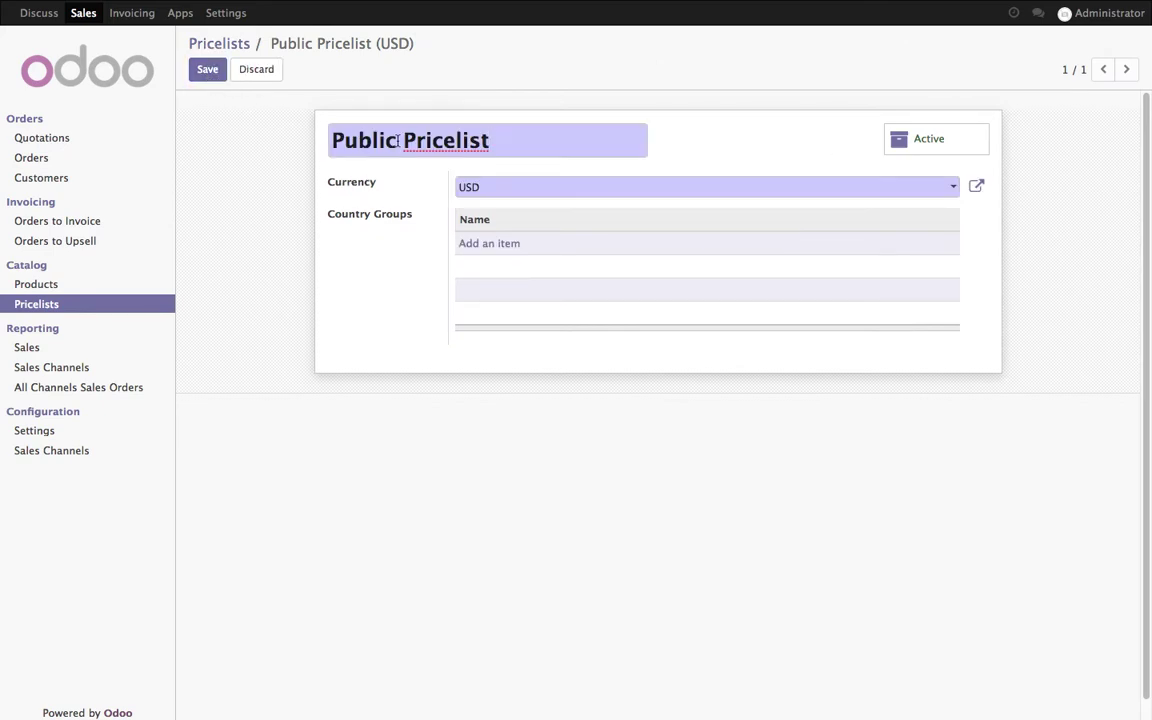
left_click_drag(399, 142, 188, 146)
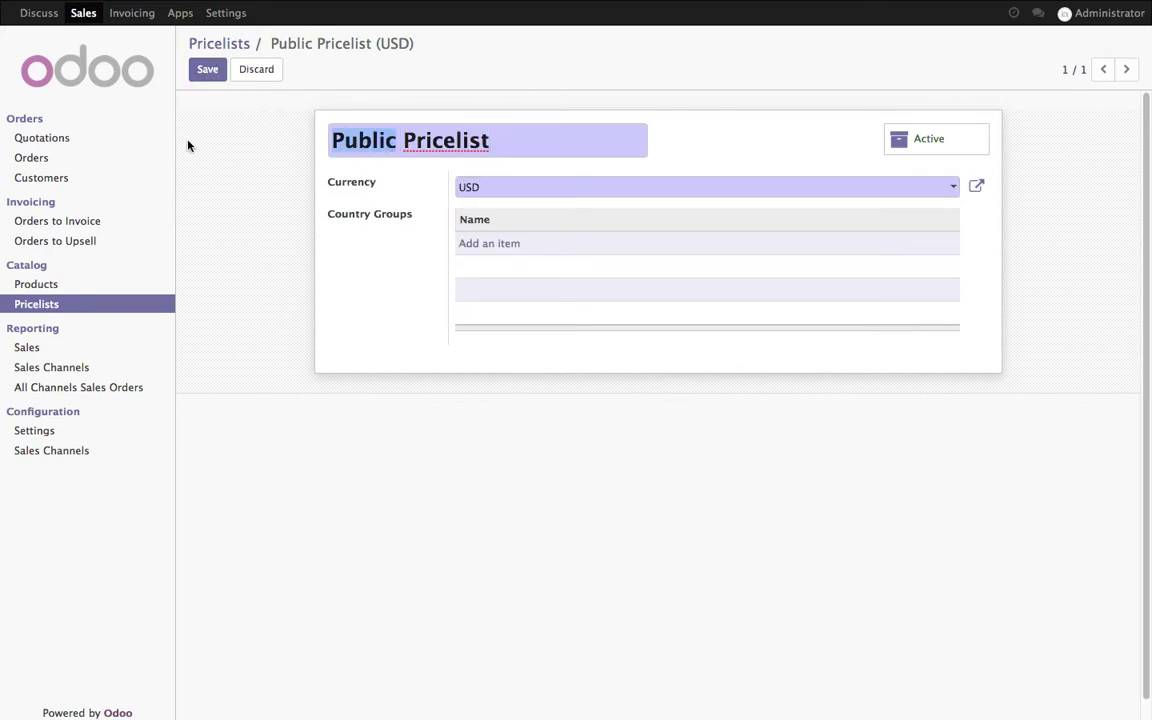
type("USA")
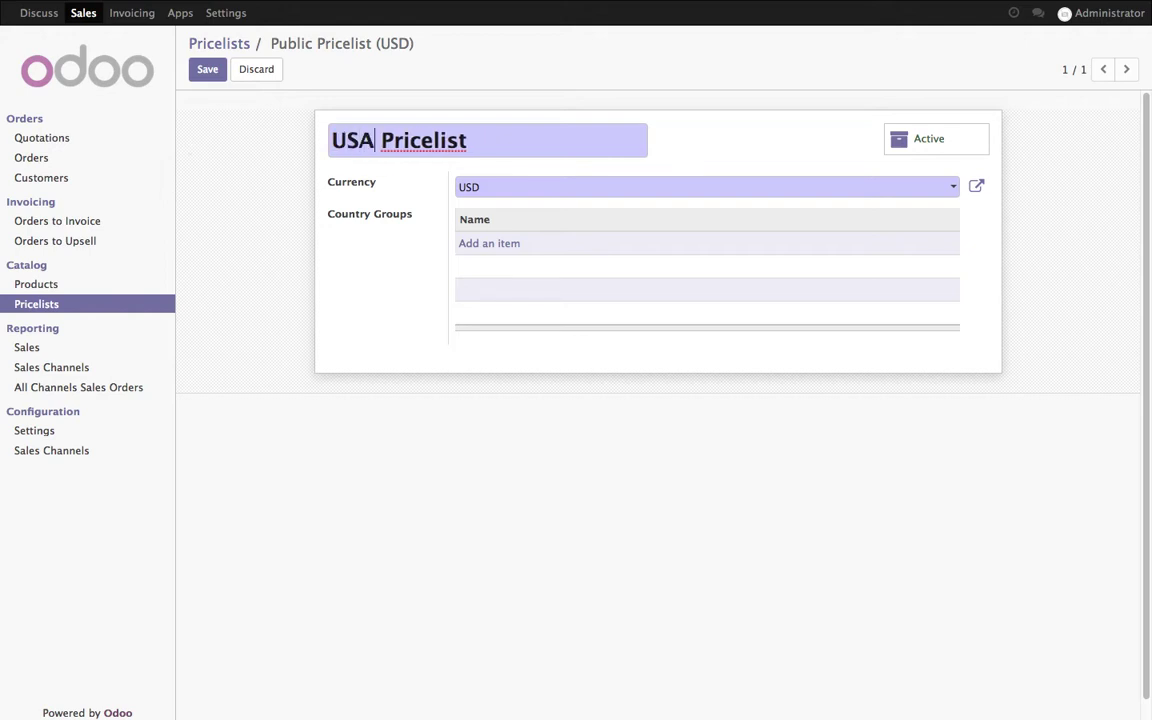
left_click(214, 72)
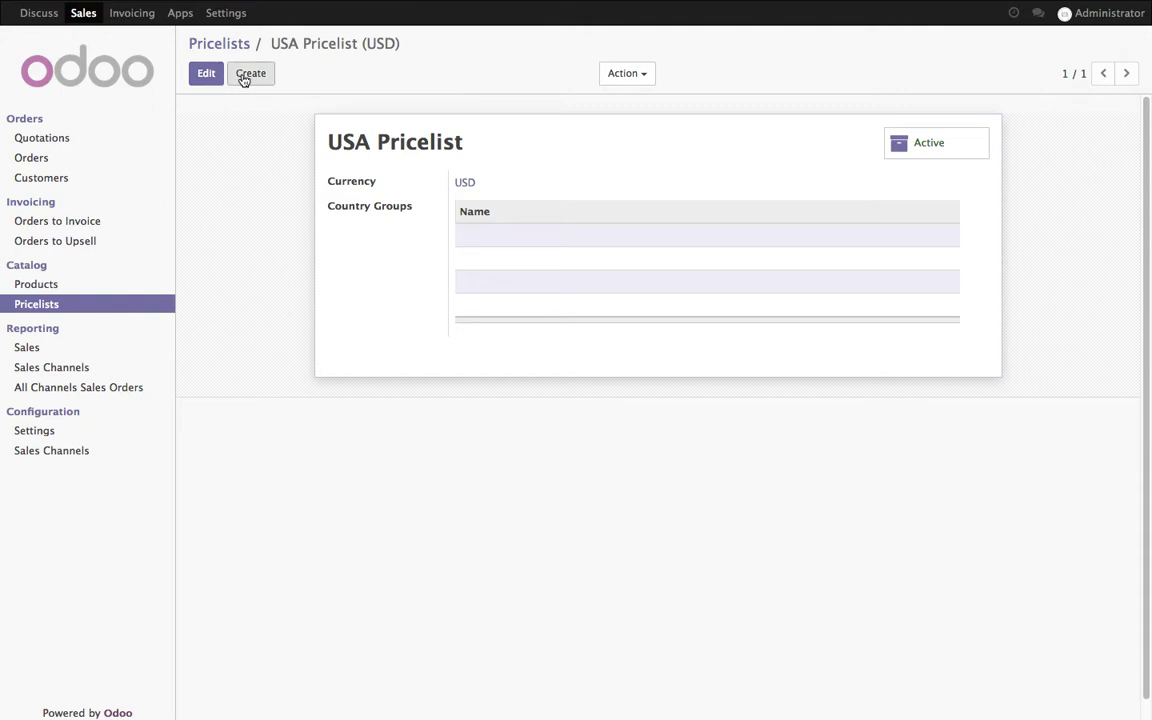
Start a new pricelist named Europe Pricelist with EUR as its currency.
left_click(247, 74)
type("Eu")
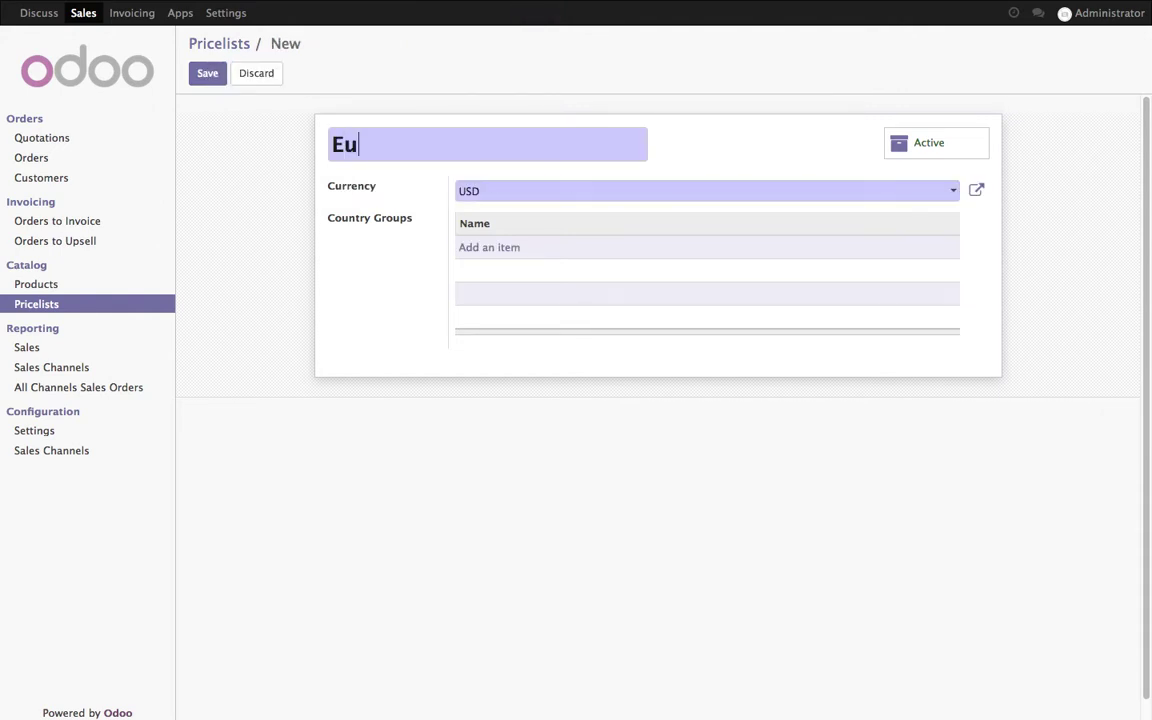
type("rpepe Price ")
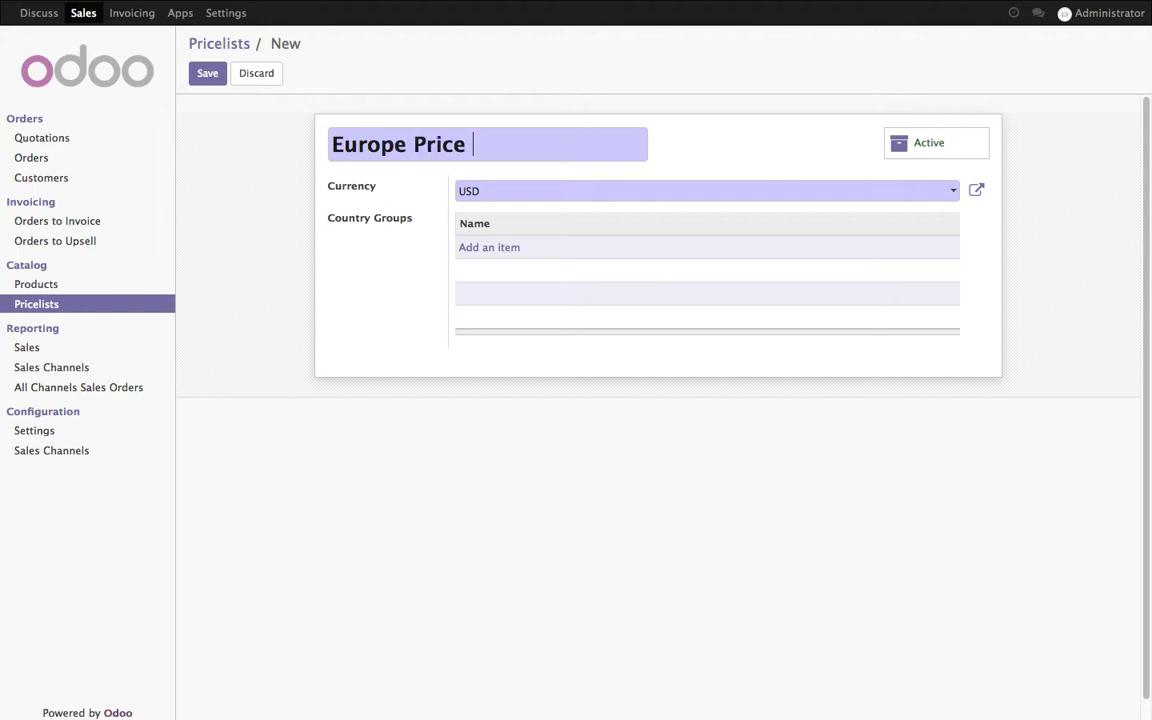
type("ist")
left_click(522, 199)
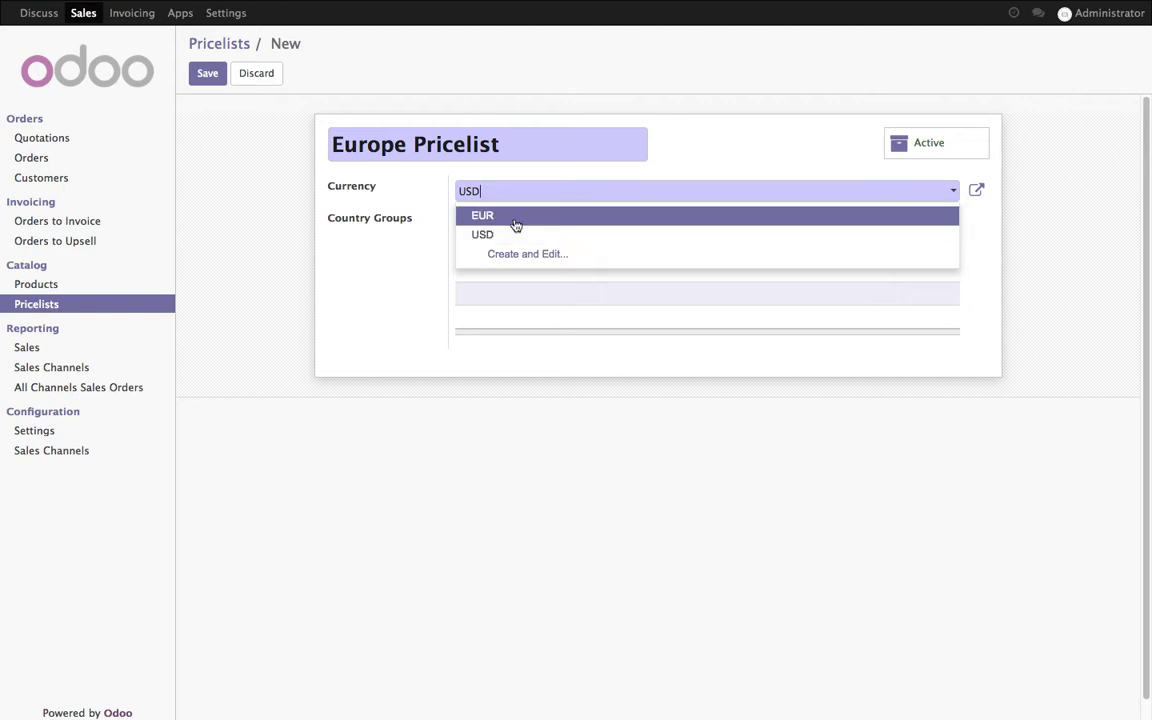
left_click(515, 222)
Add the Europe country group to the new pricelist and save it.
left_click(503, 255)
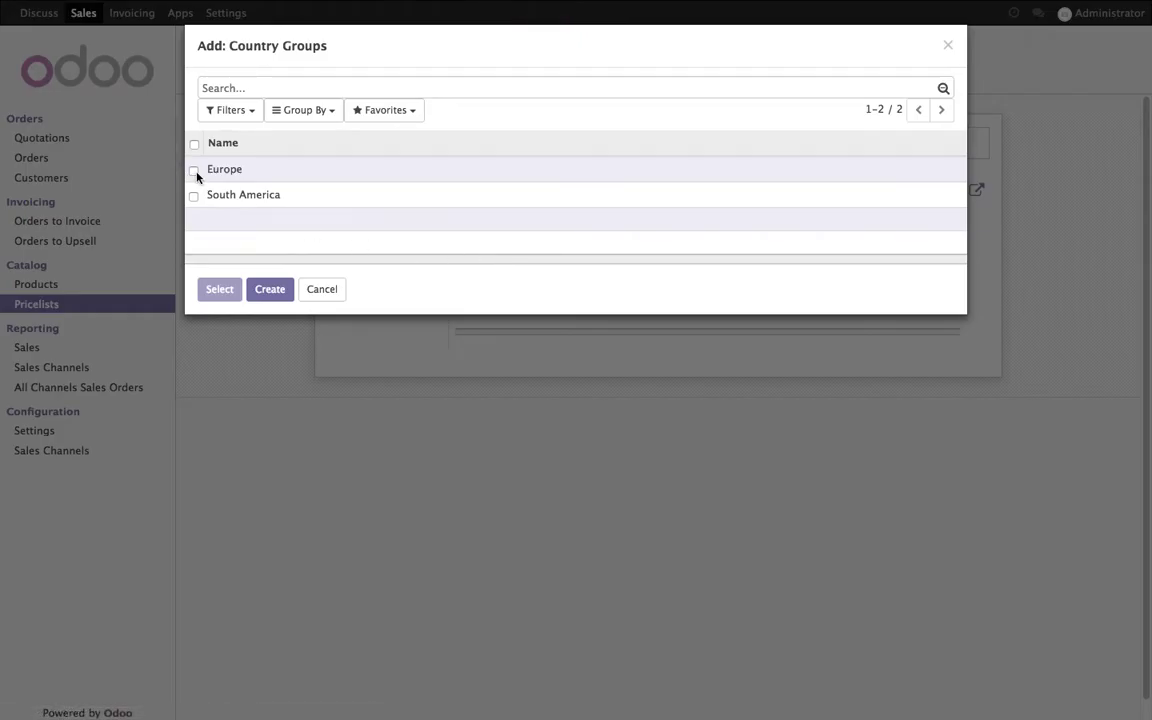
left_click(194, 170)
left_click(224, 290)
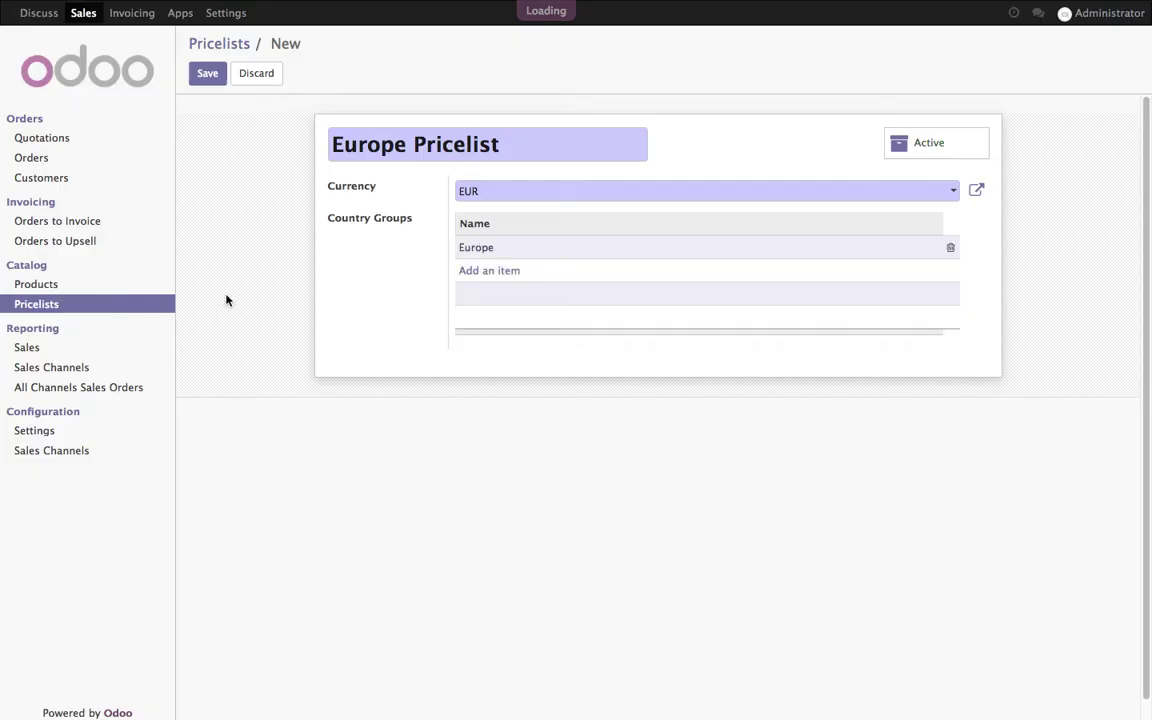
left_click(204, 80)
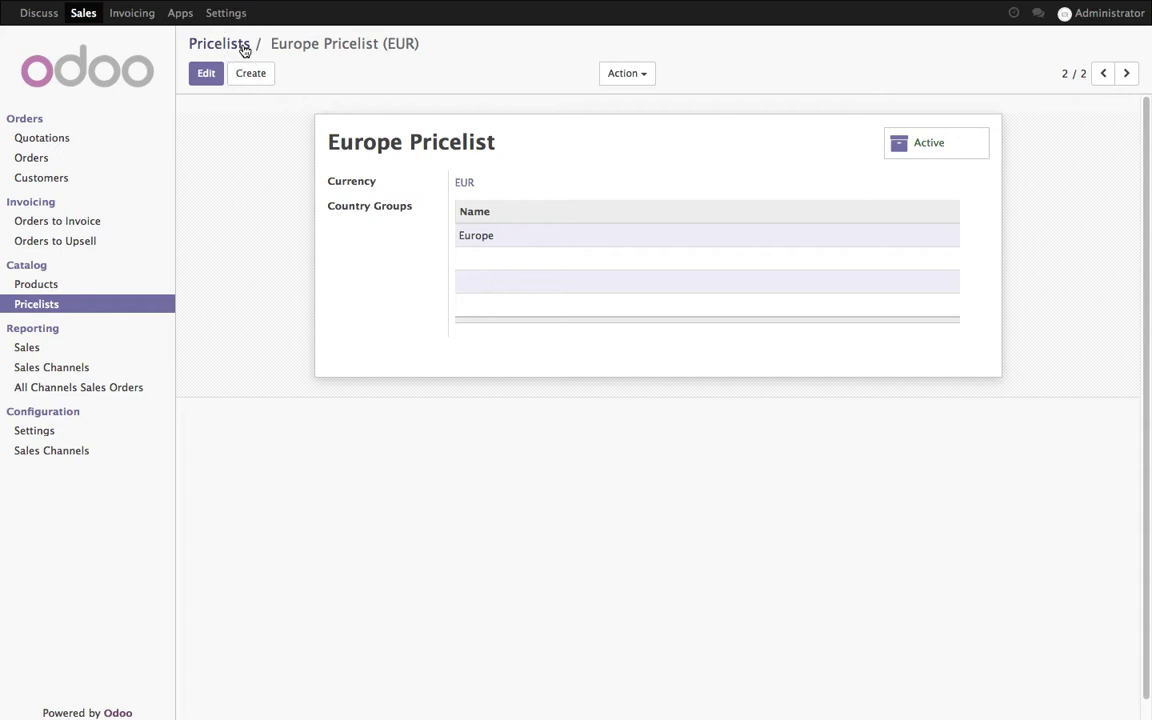
Edit the USA Pricelist and start a new country group named USA for it.
left_click(244, 50)
left_click(290, 138)
left_click(204, 73)
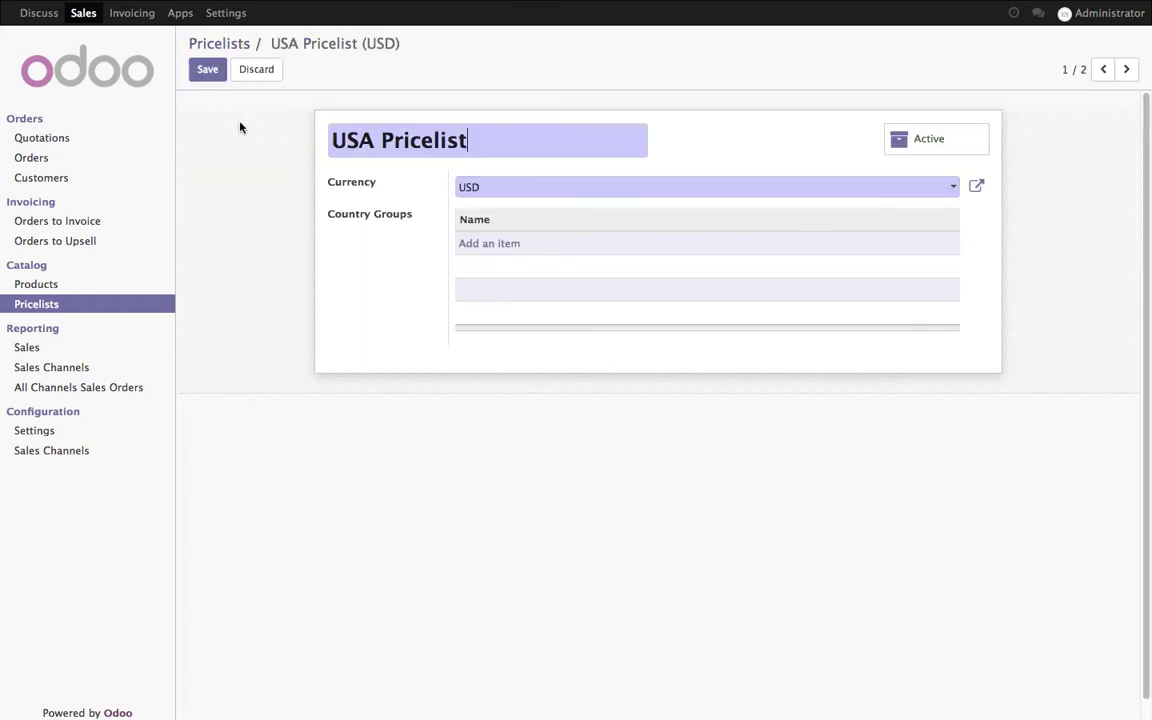
left_click(485, 243)
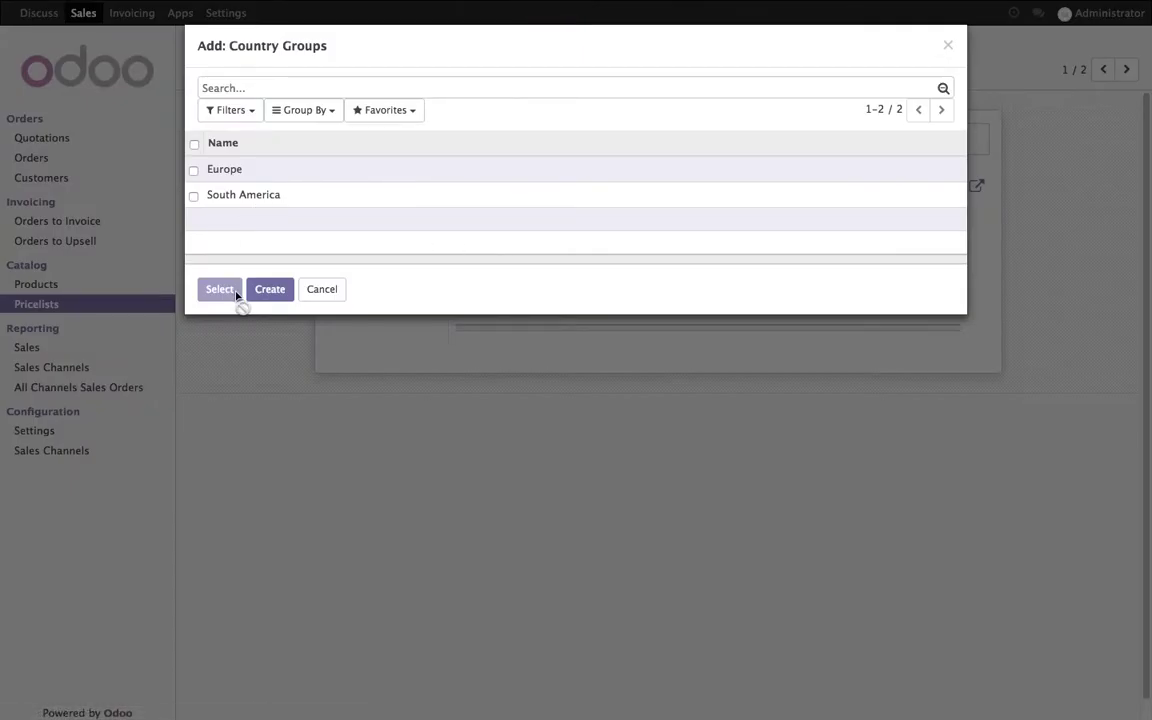
left_click(269, 290)
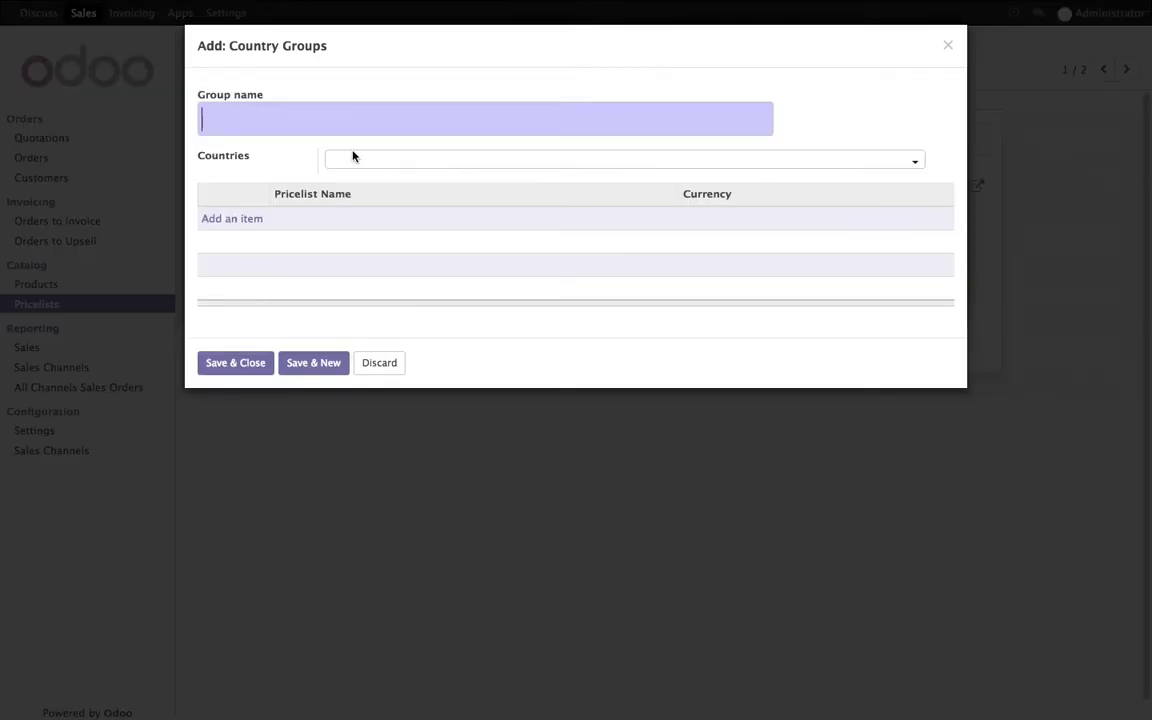
type("USa")
key("BackSpace")
type("A")
Add United States to the new group's countries, then save both the group and the pricelist.
left_click(472, 163)
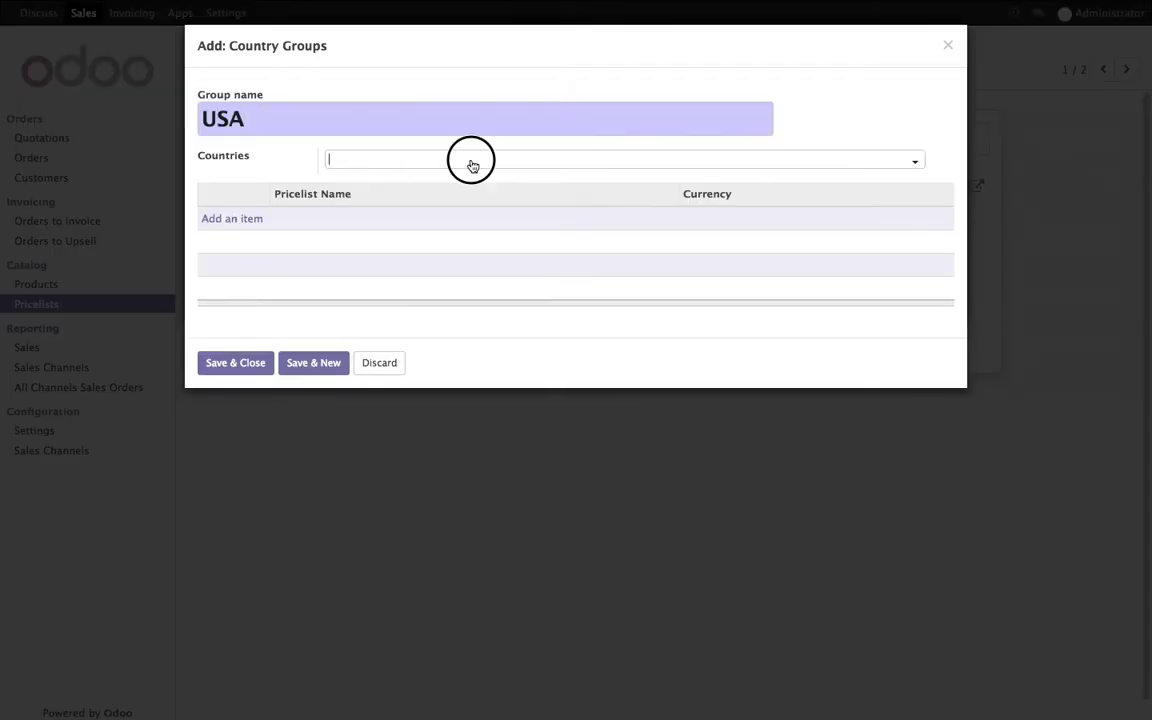
type("Unite")
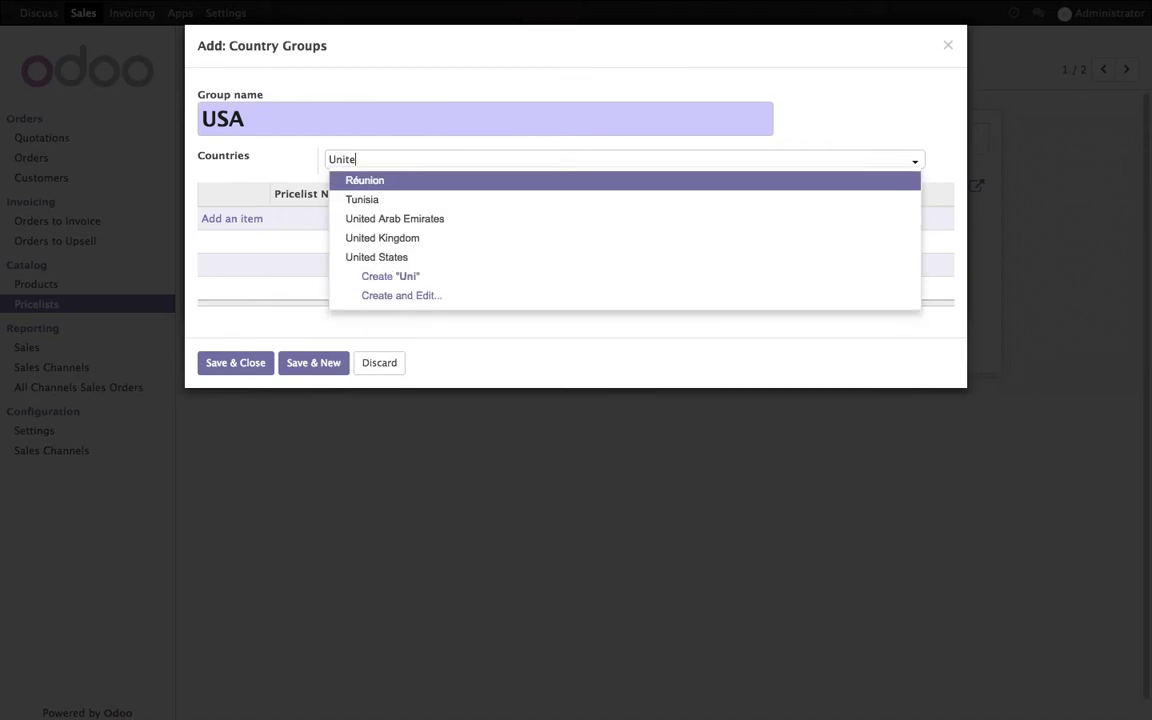
key("Down")
key("Down")
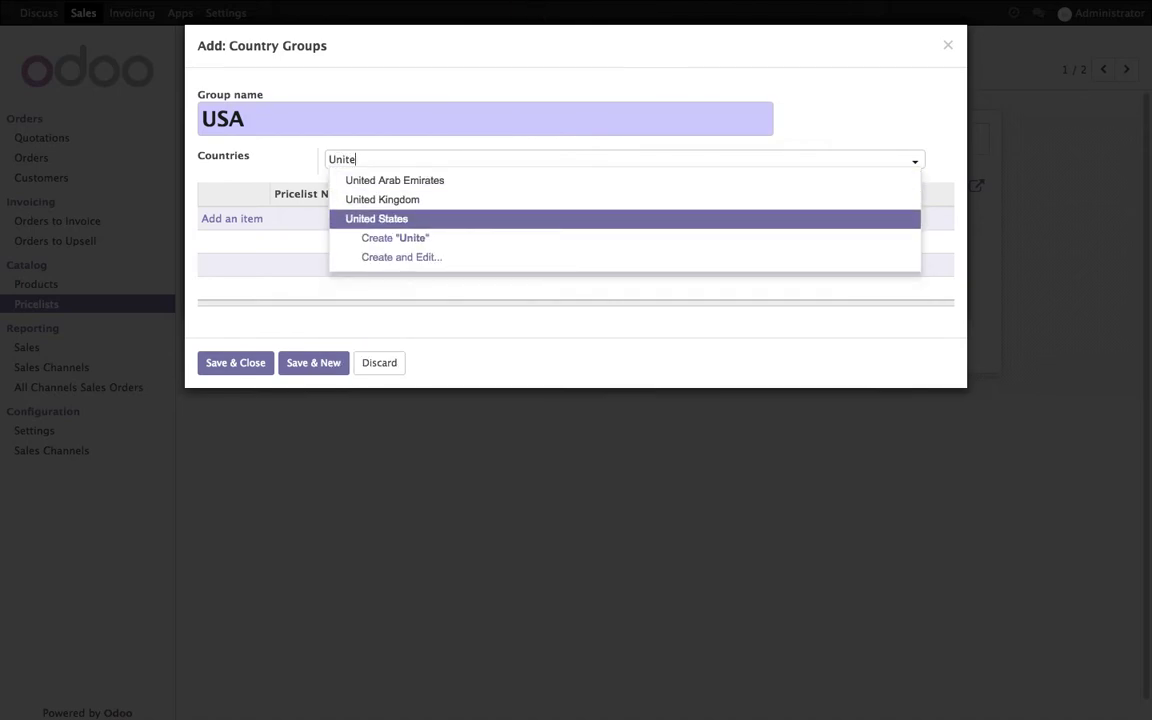
key("Return")
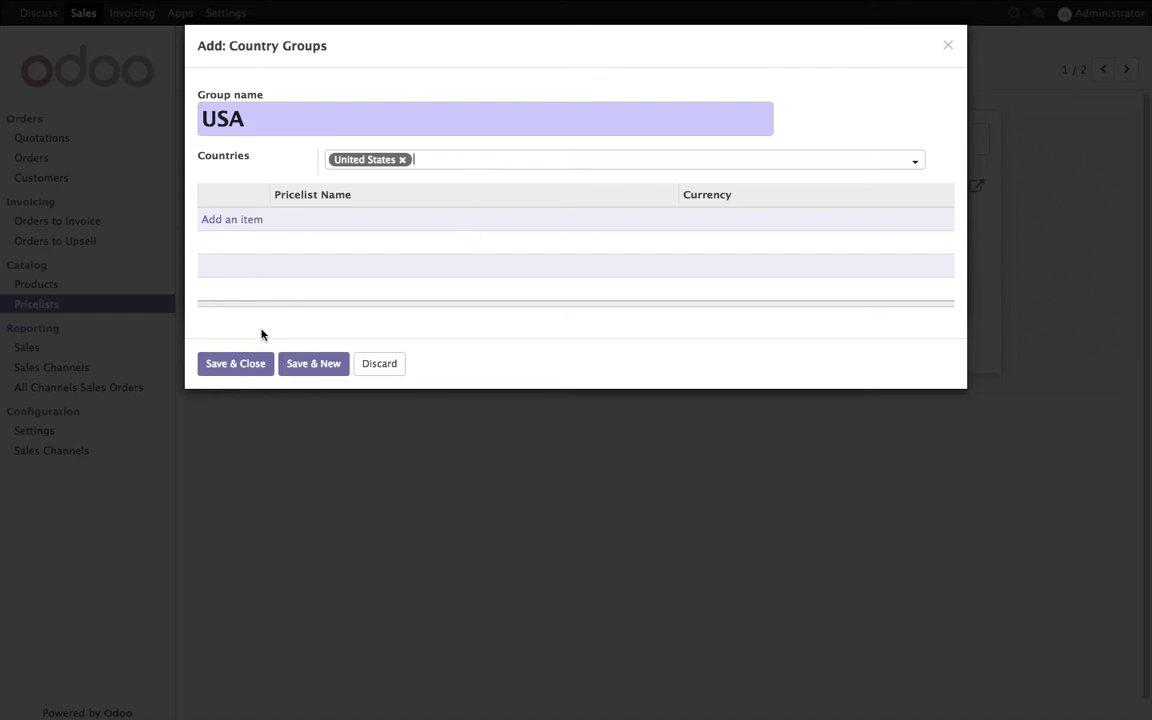
left_click(235, 364)
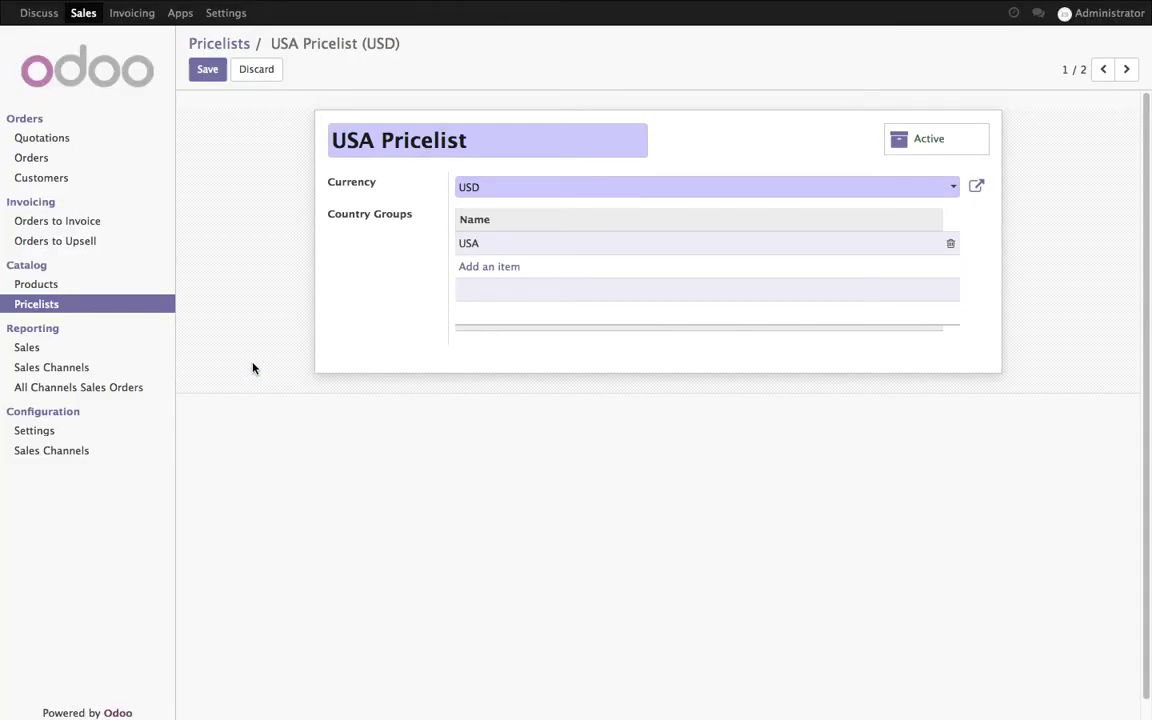
left_click(208, 72)
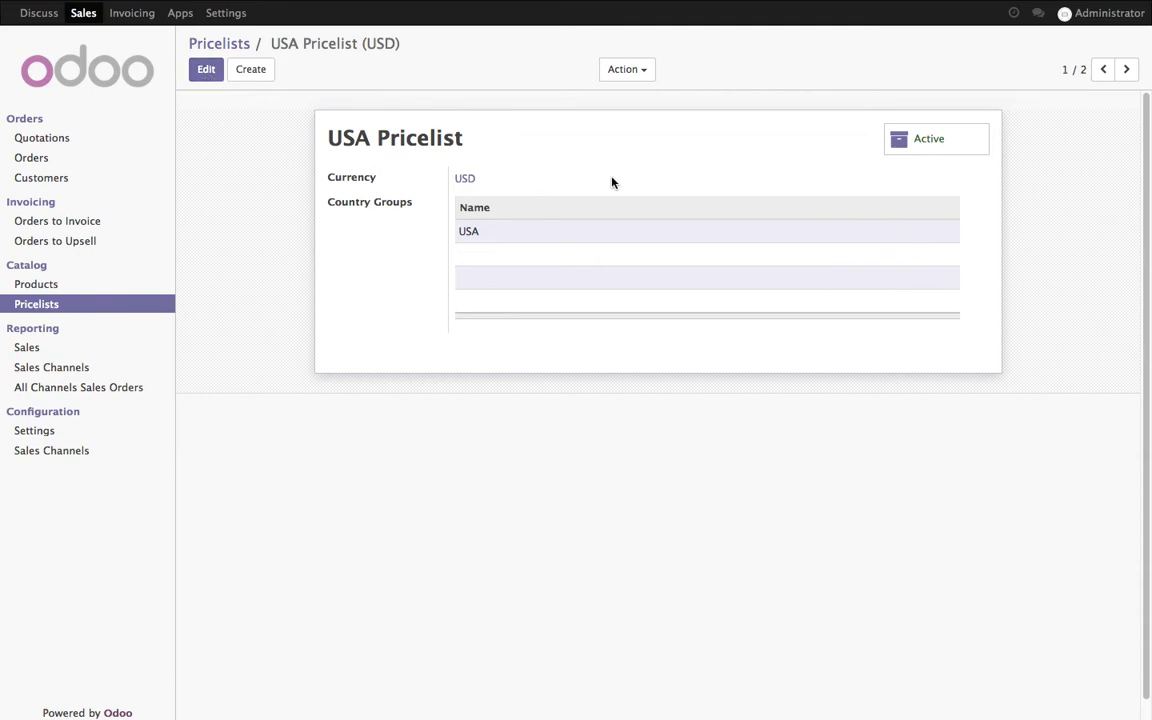
left_click(219, 44)
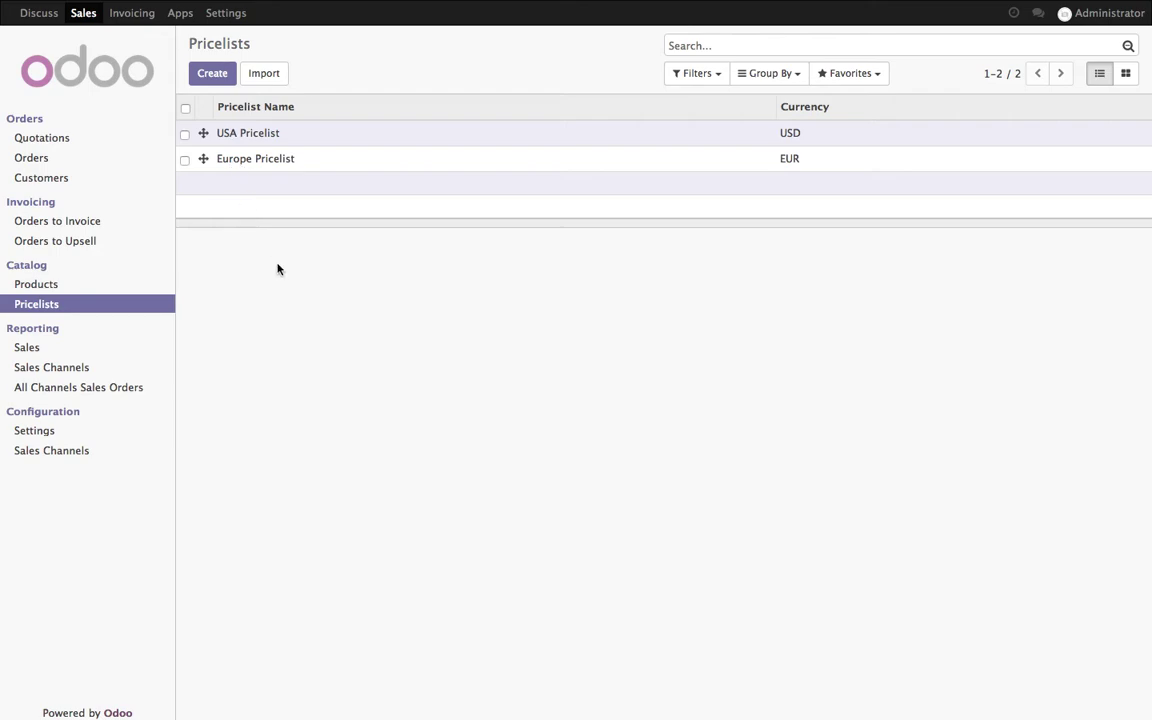
Start a new company customer named ASUS with France as the country.
left_click(70, 139)
left_click(64, 178)
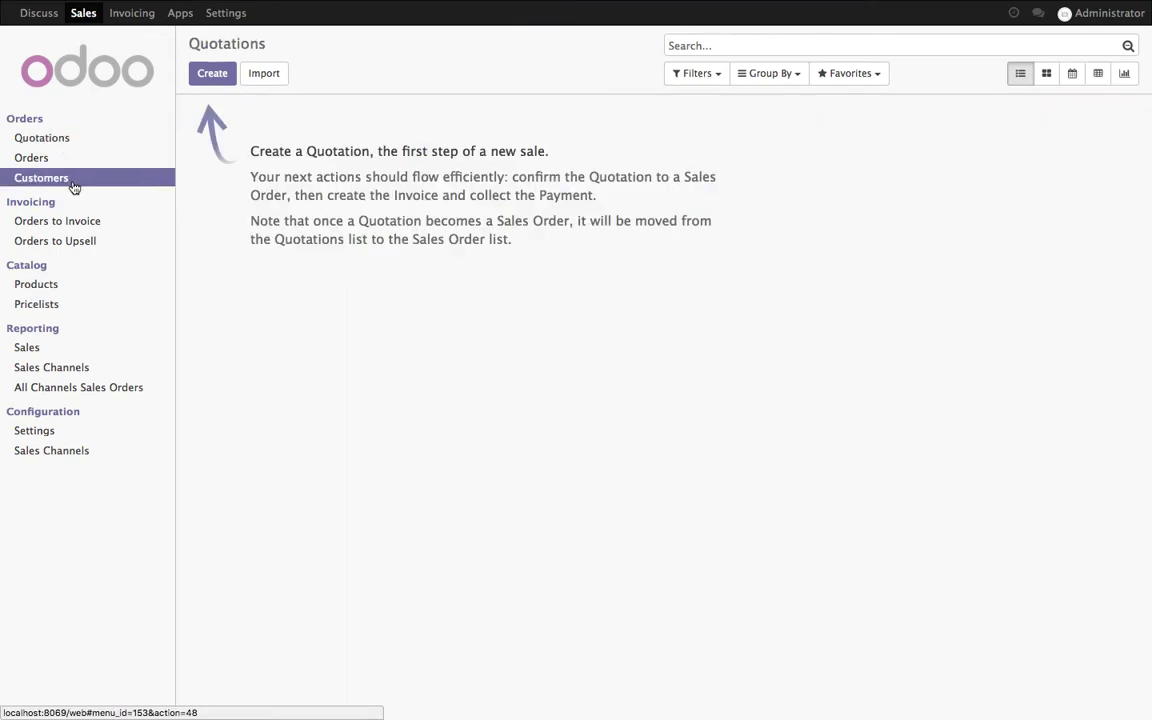
left_click(207, 73)
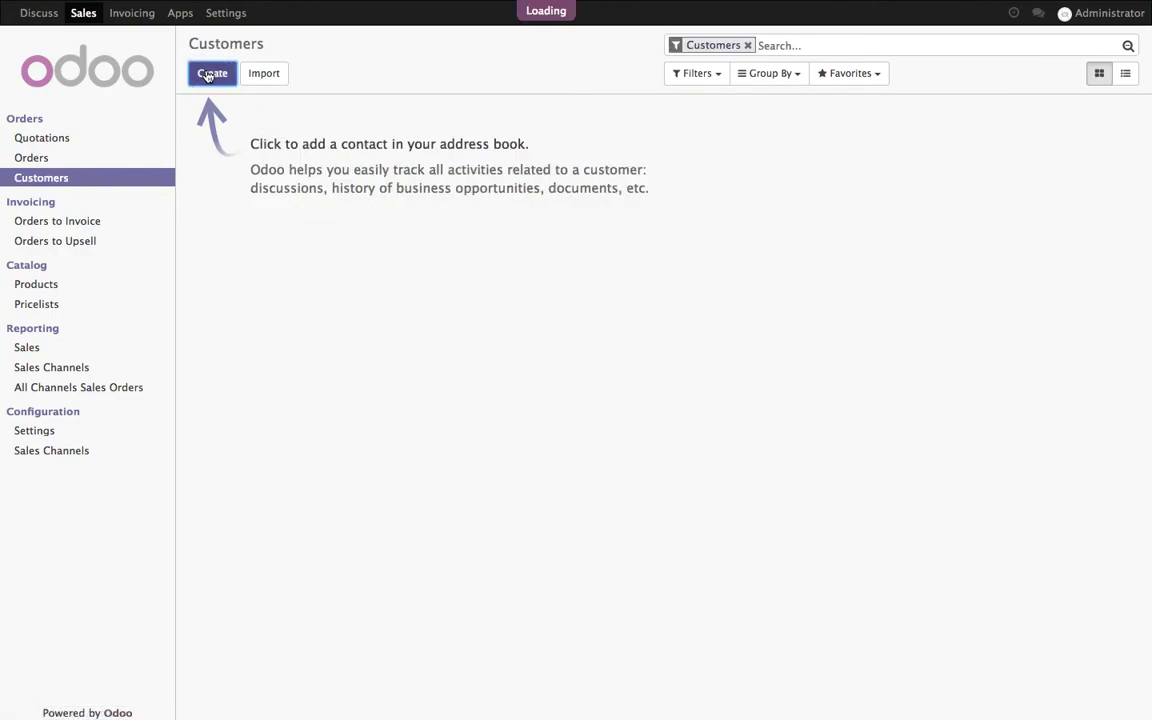
left_click(488, 131)
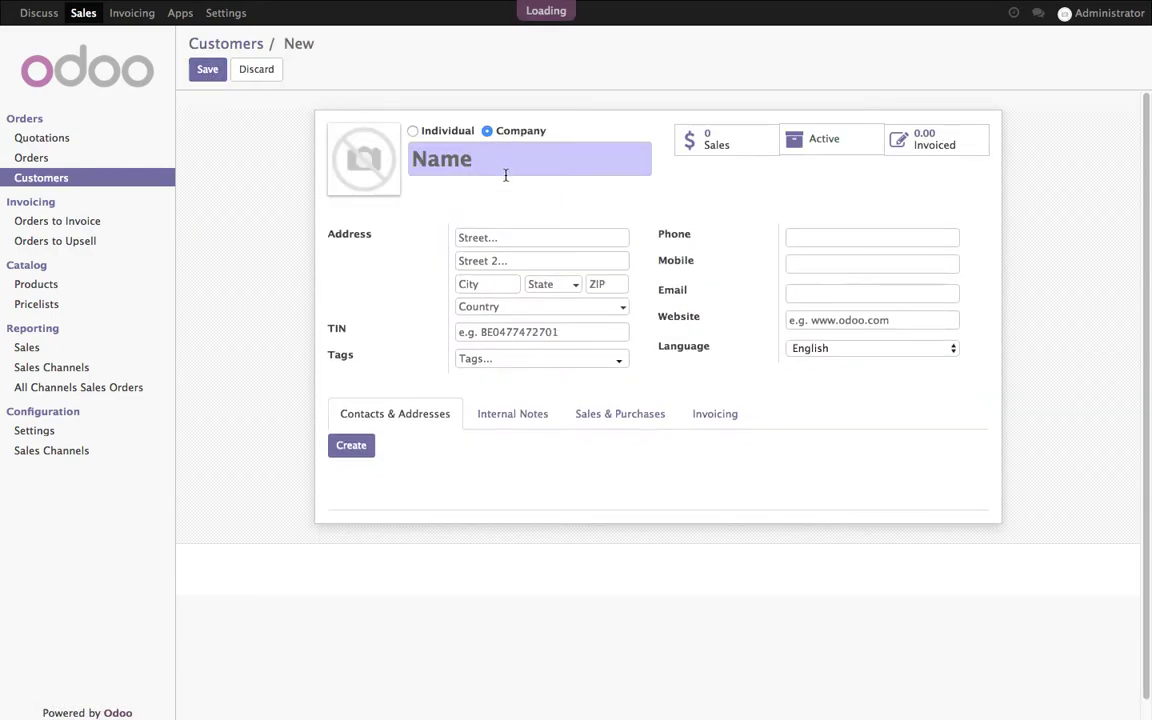
type("ASUS")
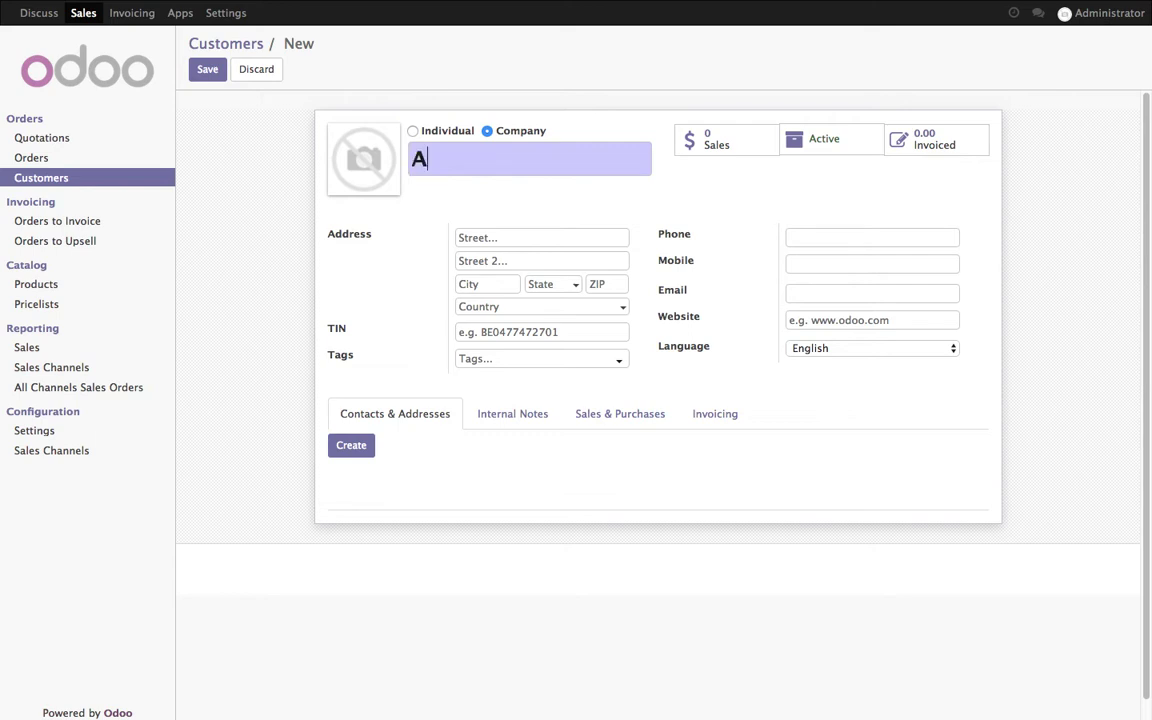
left_click(538, 311)
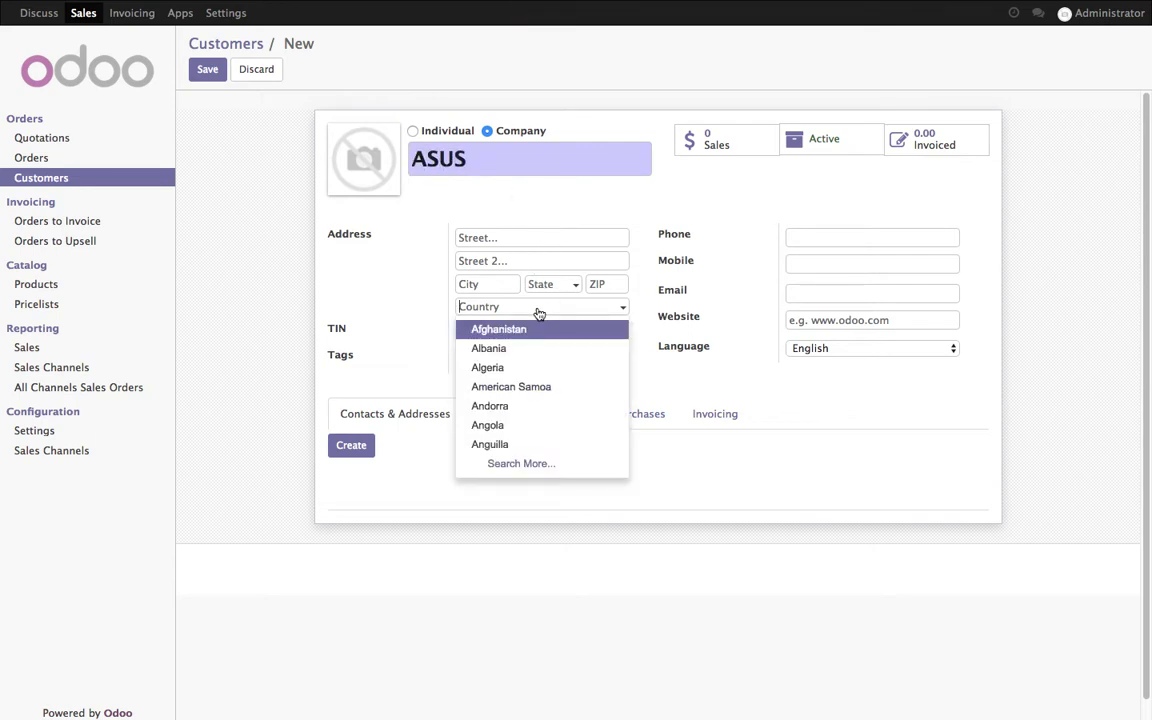
type("Fran")
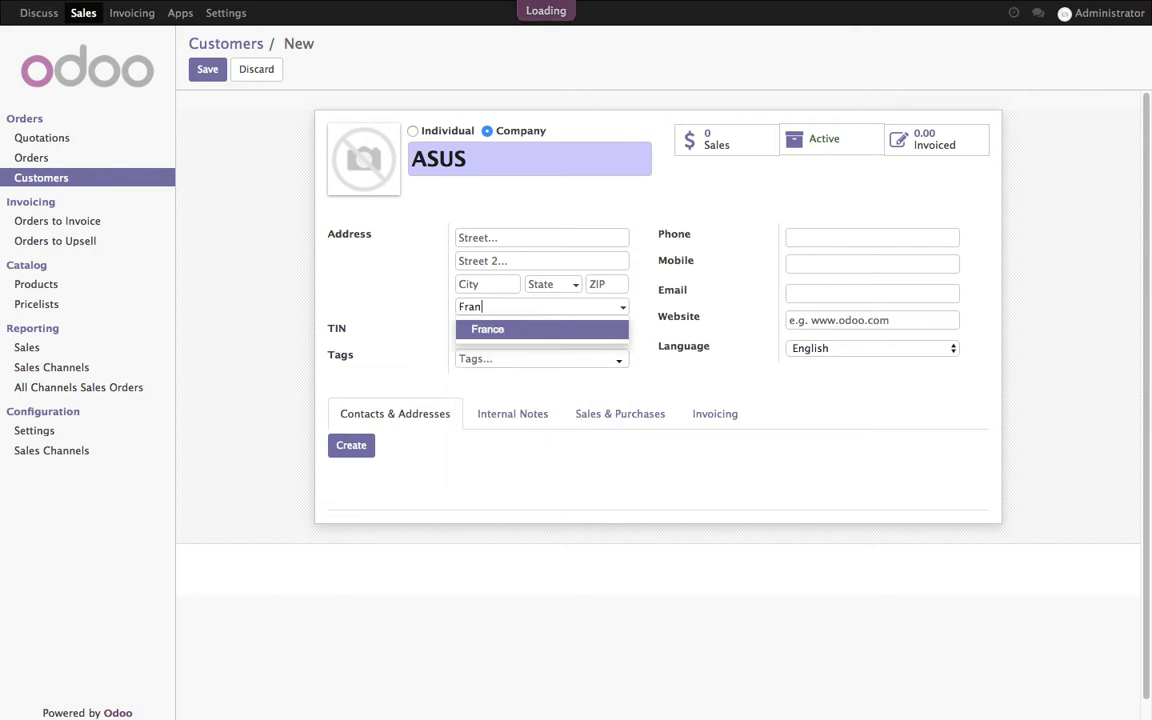
key("Return")
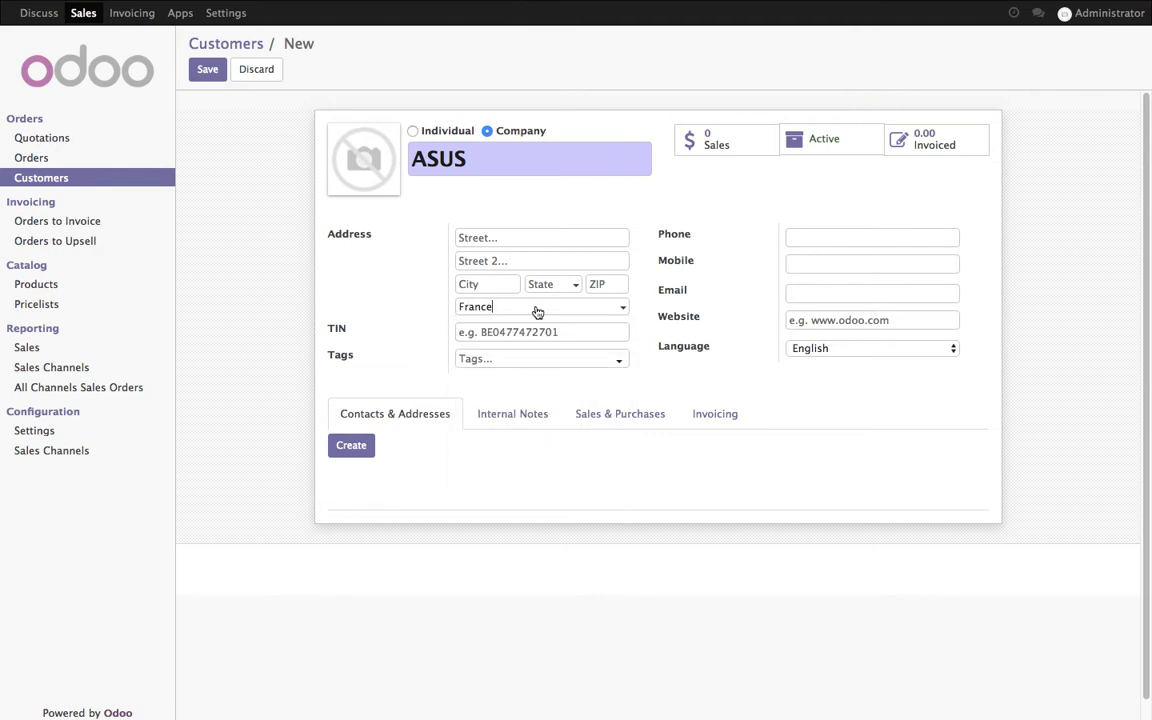
Save the ASUS customer and check which sale pricelist is assigned in its sales and purchases details.
left_click(624, 418)
left_click(210, 72)
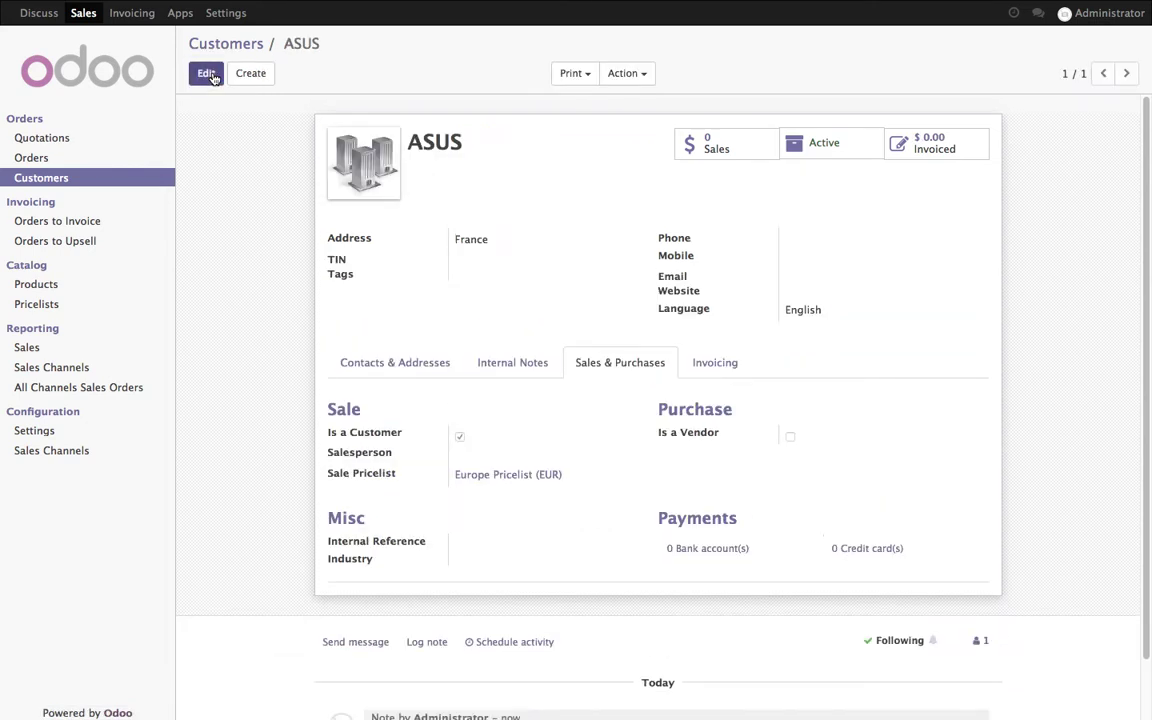
left_click_drag(565, 476, 330, 472)
left_click(520, 528)
Start a new company customer named Apple with United States as the country.
left_click(251, 73)
left_click(486, 166)
left_click(487, 134)
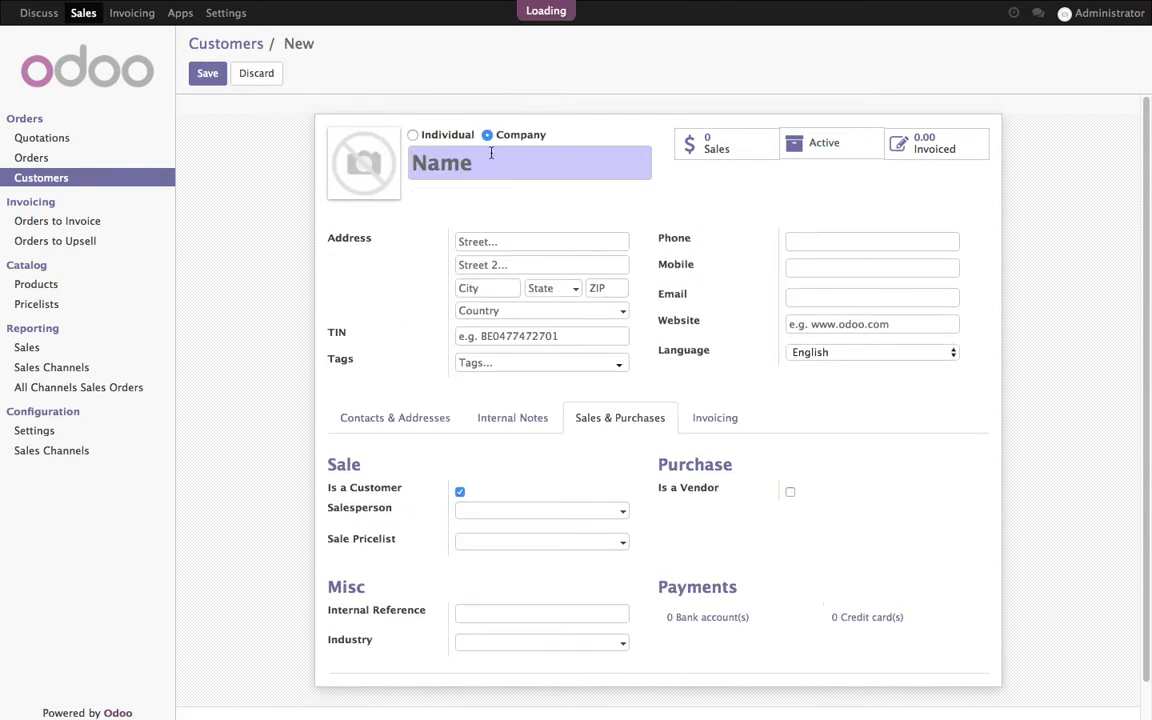
type("Apple")
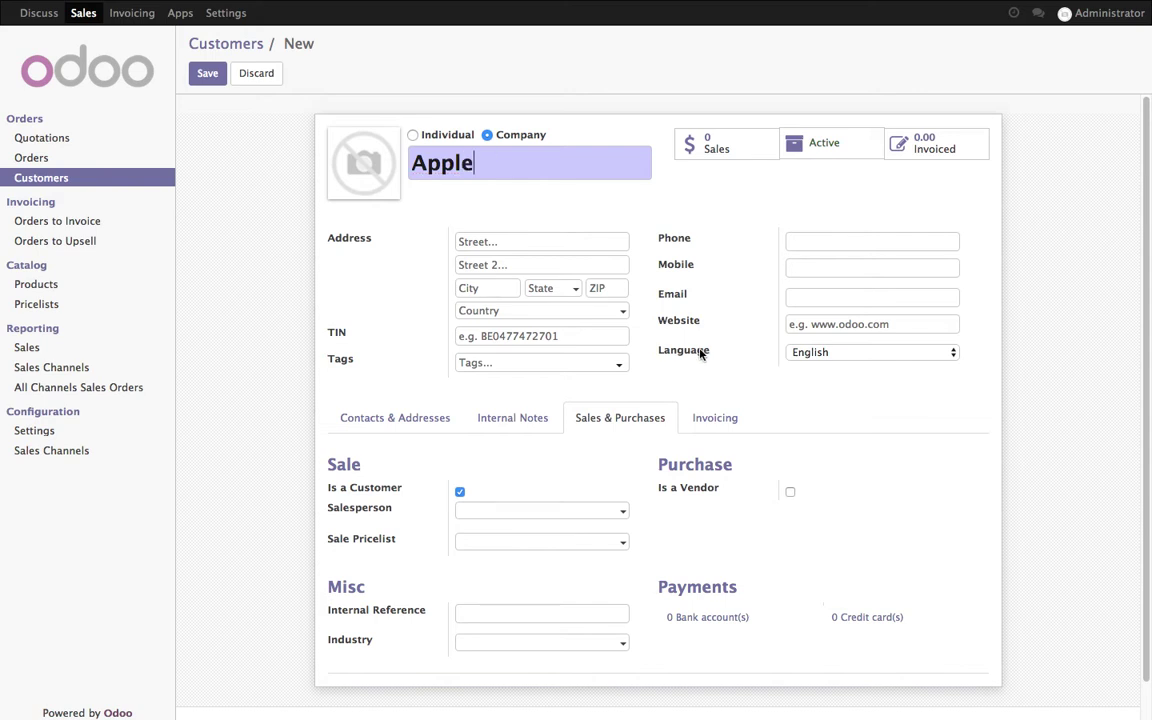
left_click(589, 314)
type("Uni")
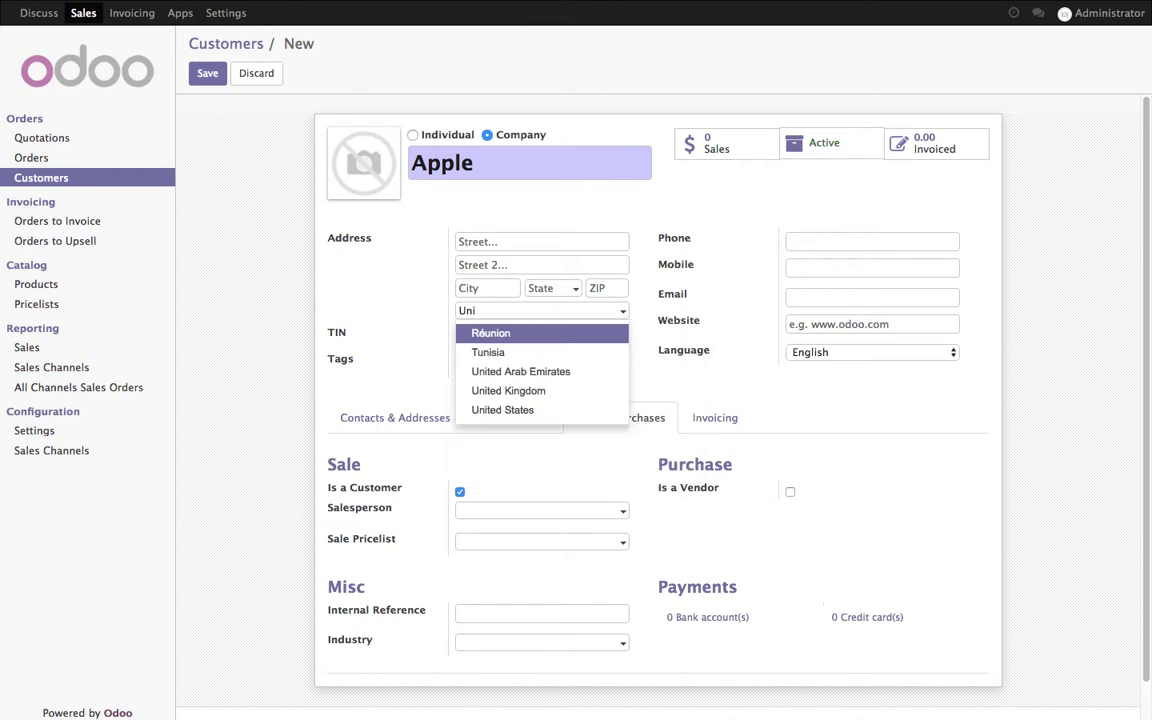
left_click(587, 409)
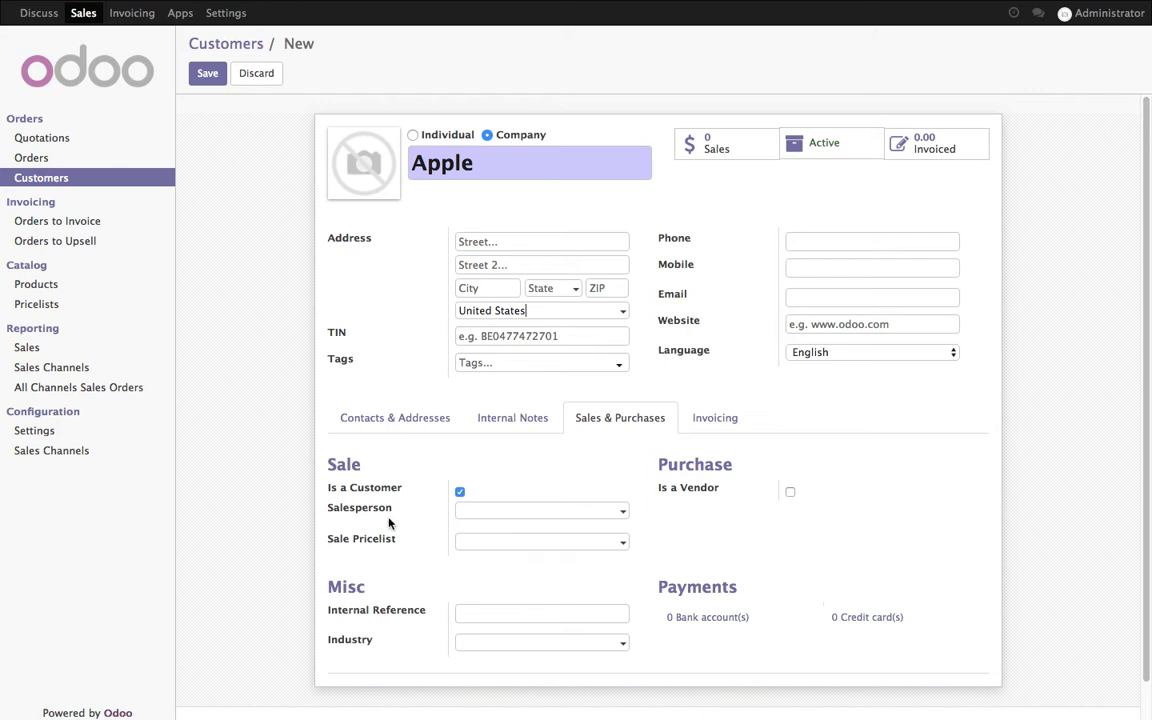
Save the Apple customer and check its assigned sale pricelist.
left_click(205, 80)
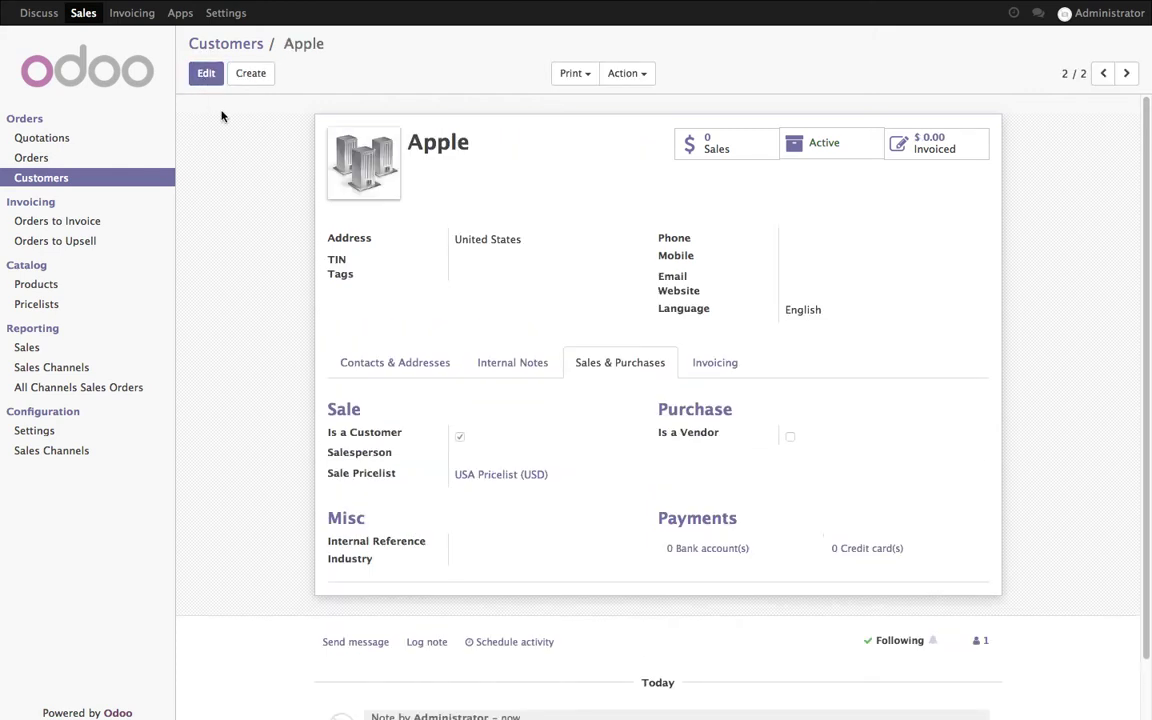
left_click_drag(331, 476, 553, 489)
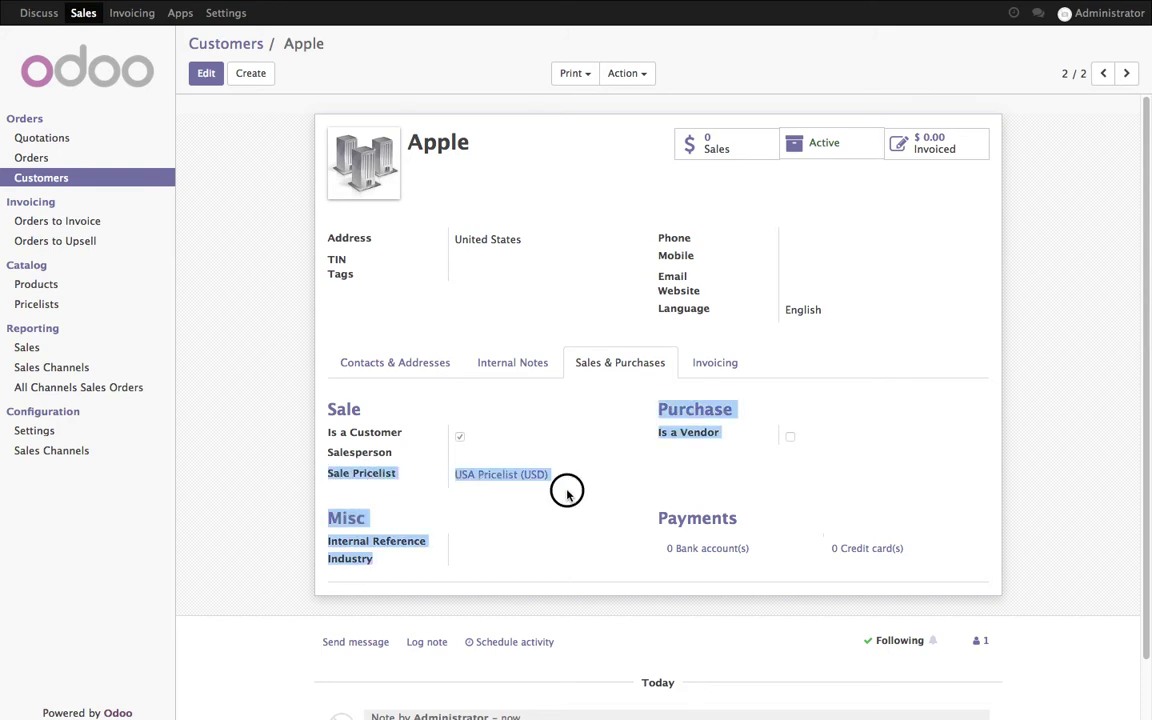
left_click(568, 494)
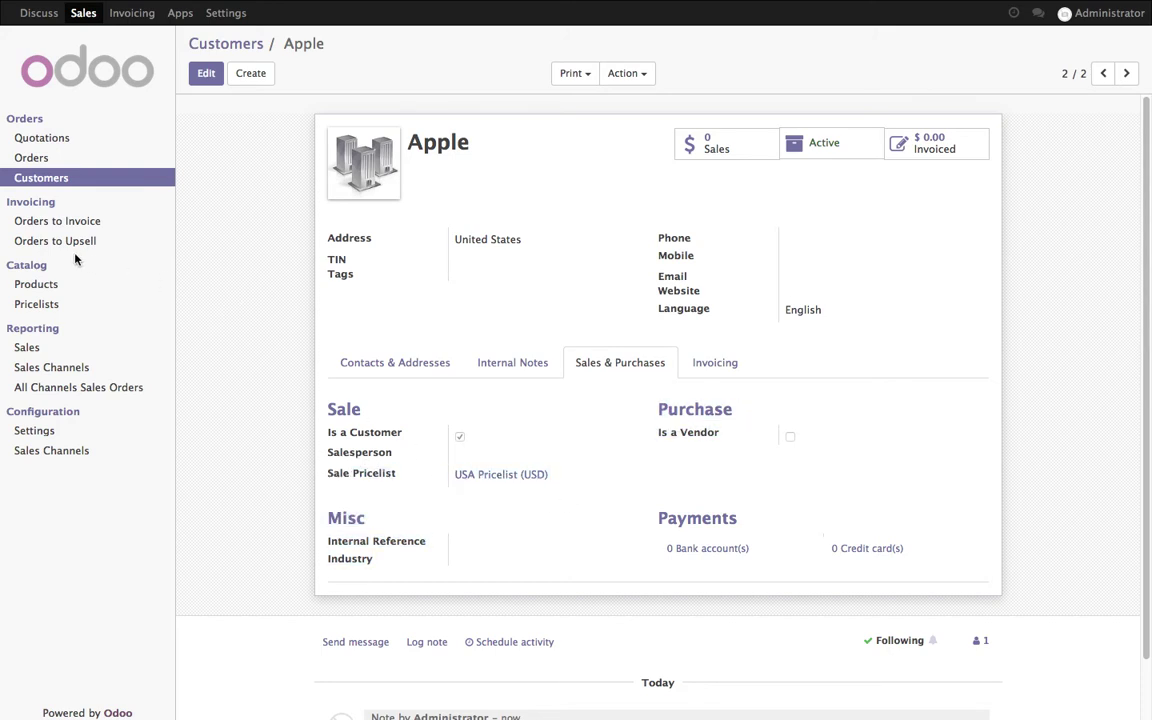
Create a product named Laptop with laptop.png as its image and save it.
left_click(55, 283)
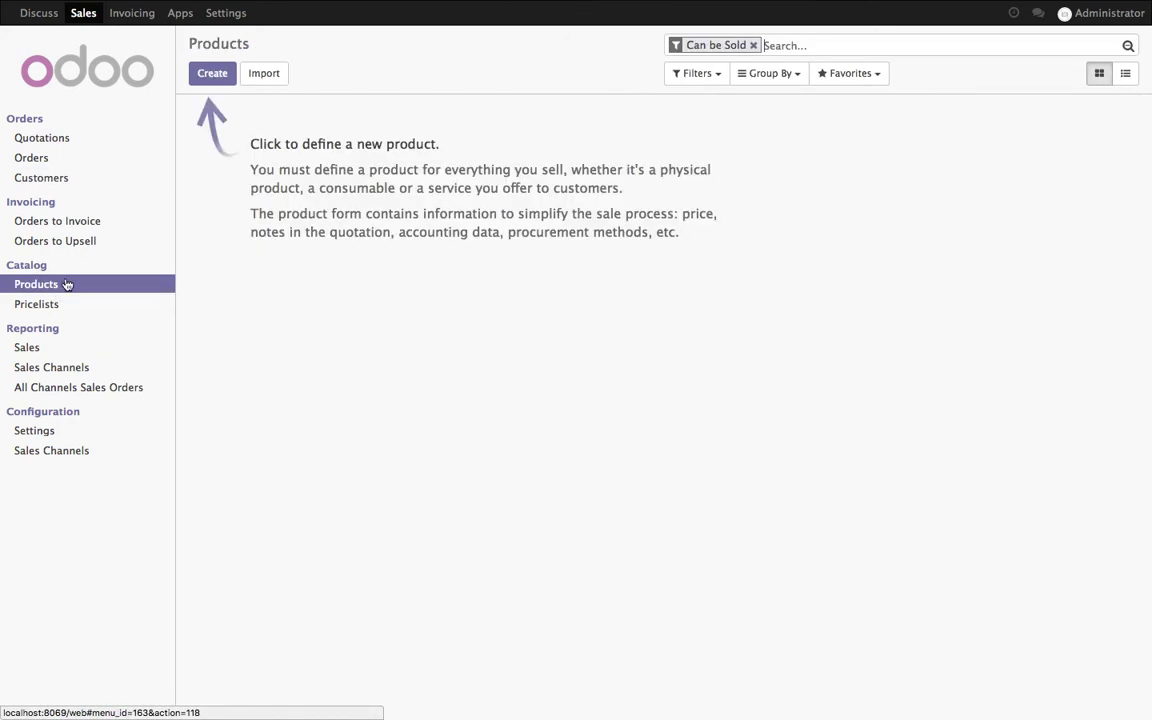
left_click(206, 76)
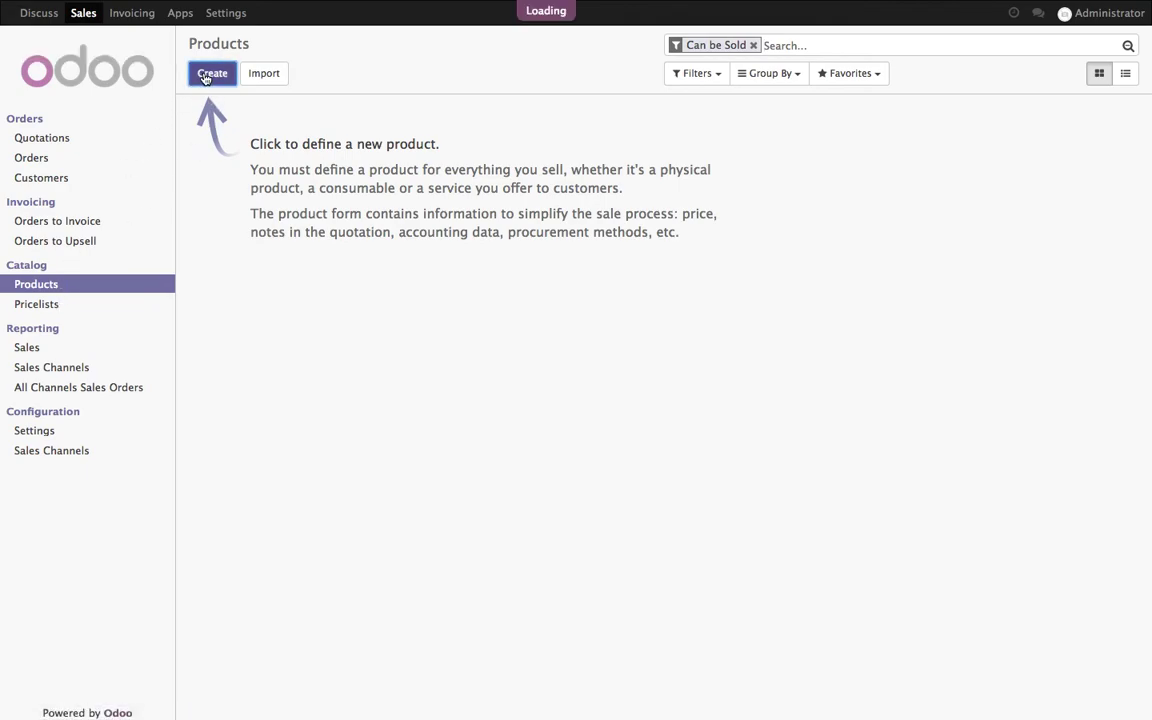
type("Laptop")
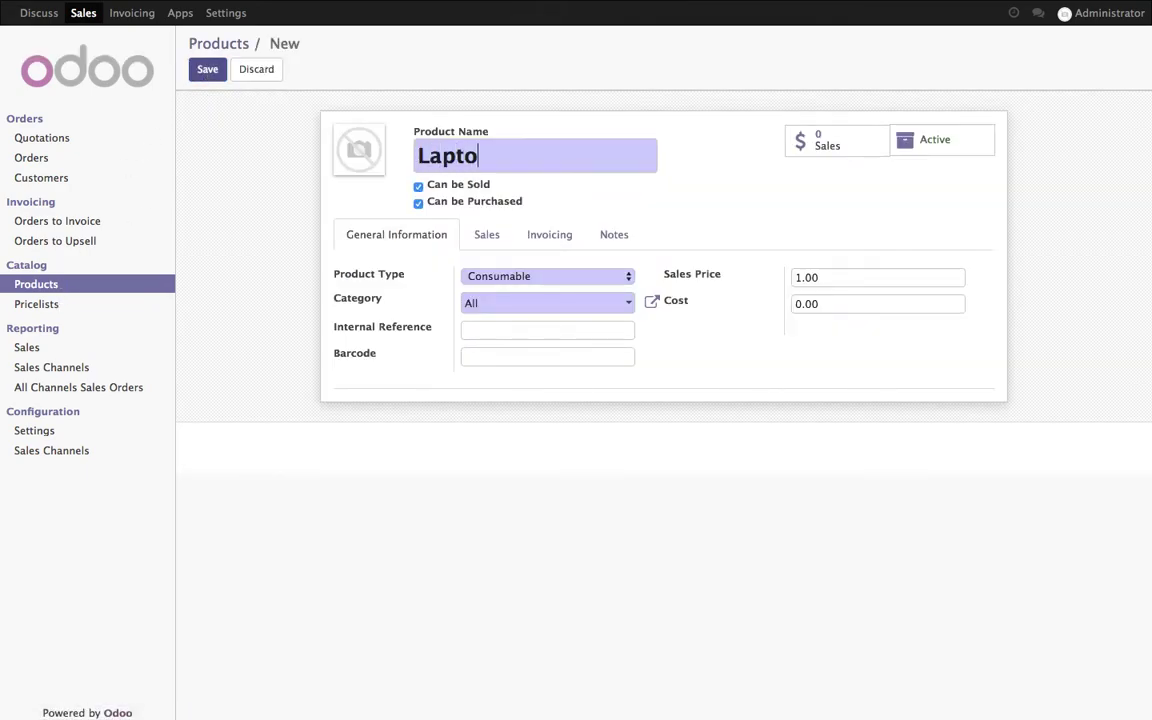
left_click(343, 138)
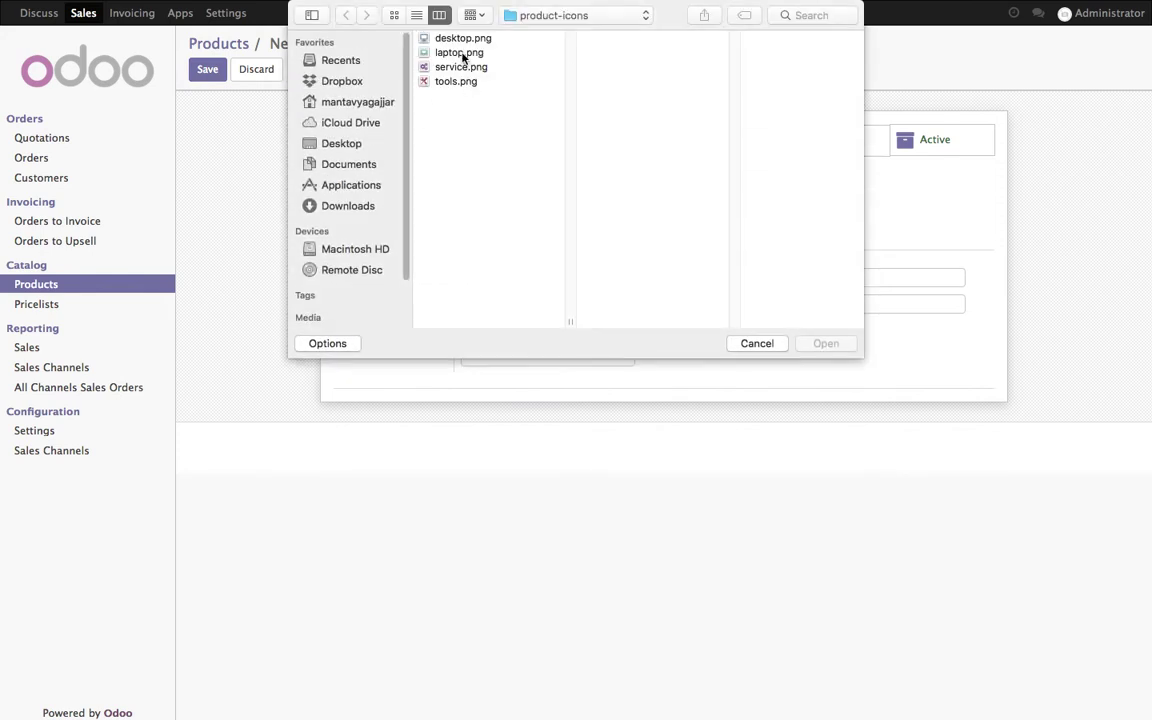
left_click(467, 57)
left_click(818, 341)
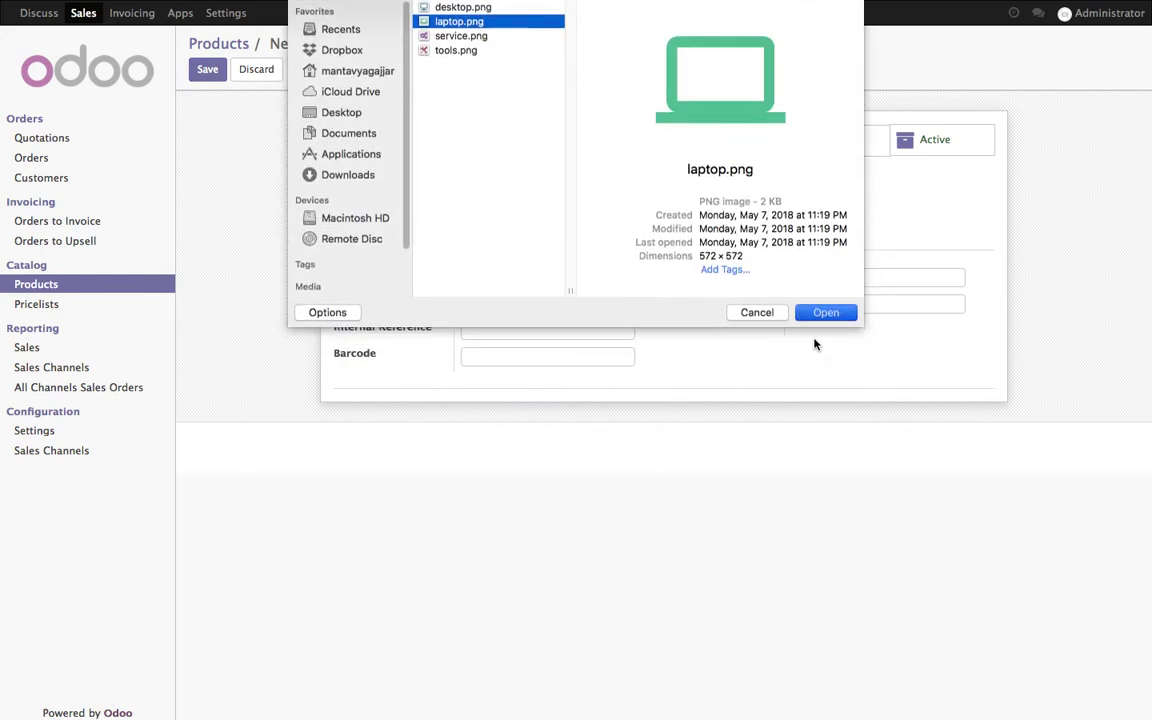
left_click(213, 72)
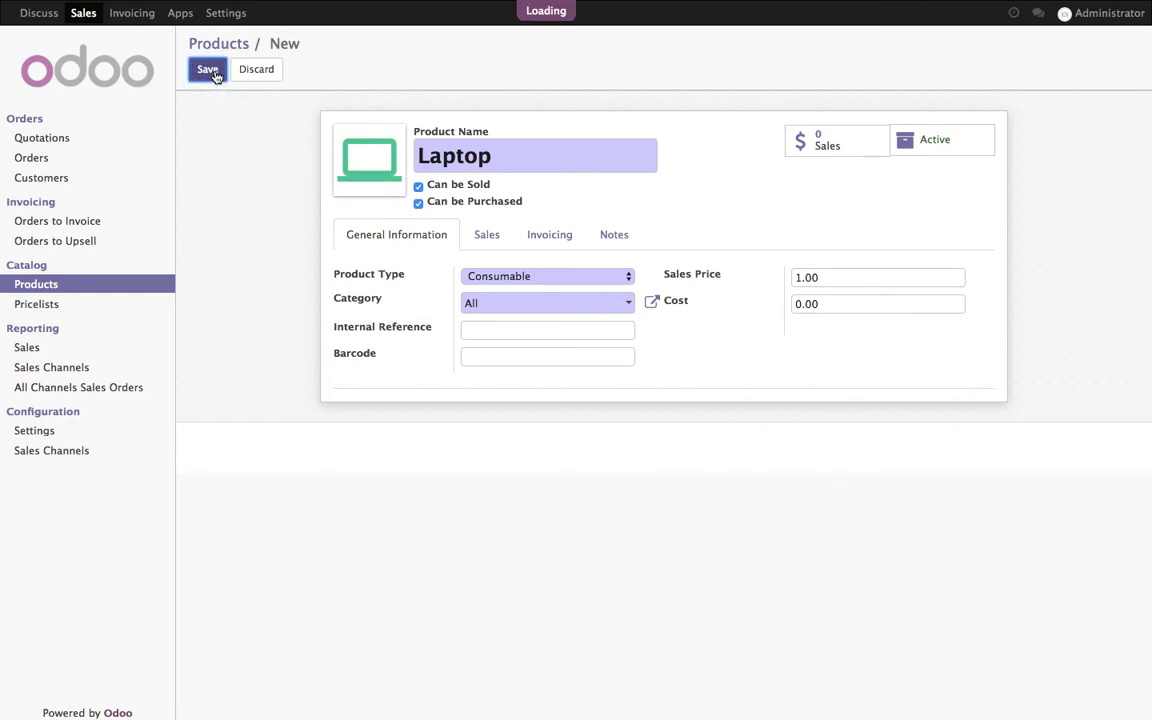
Edit the Laptop product and set its sales price to $1250.
left_click(207, 73)
left_click(795, 281)
type("125")
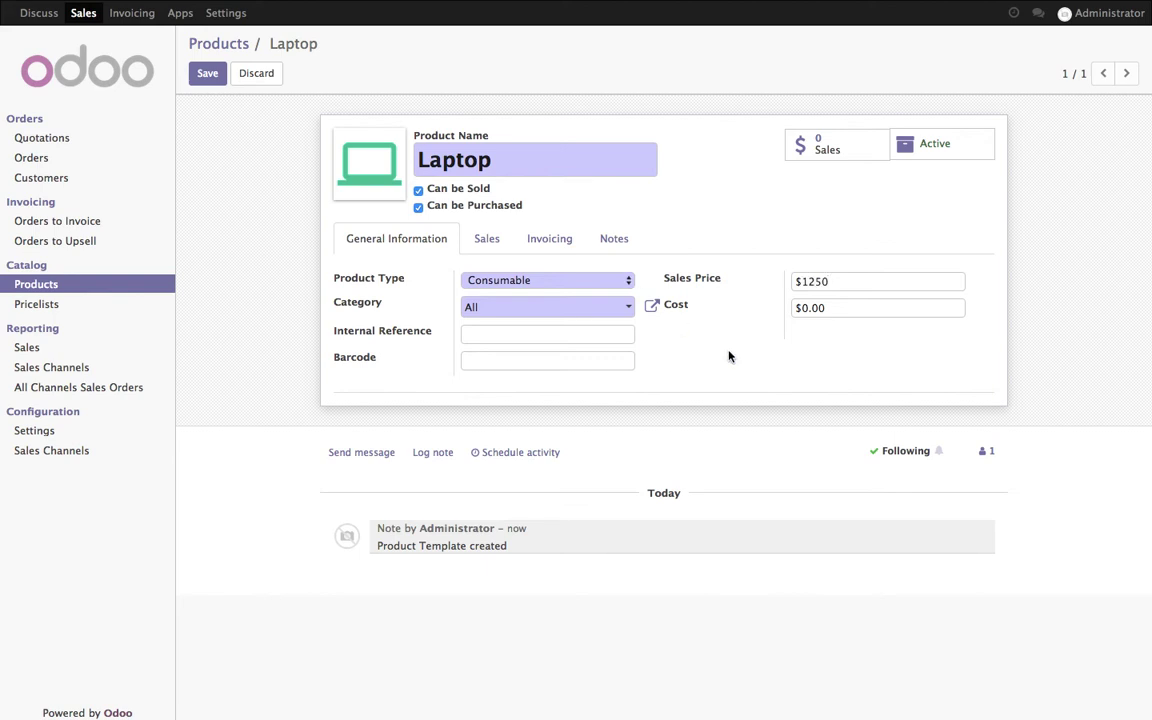
Add a USA Pricelist (USD) price of 1,250.00 to the Laptop's sales pricing.
left_click(485, 245)
left_click(393, 324)
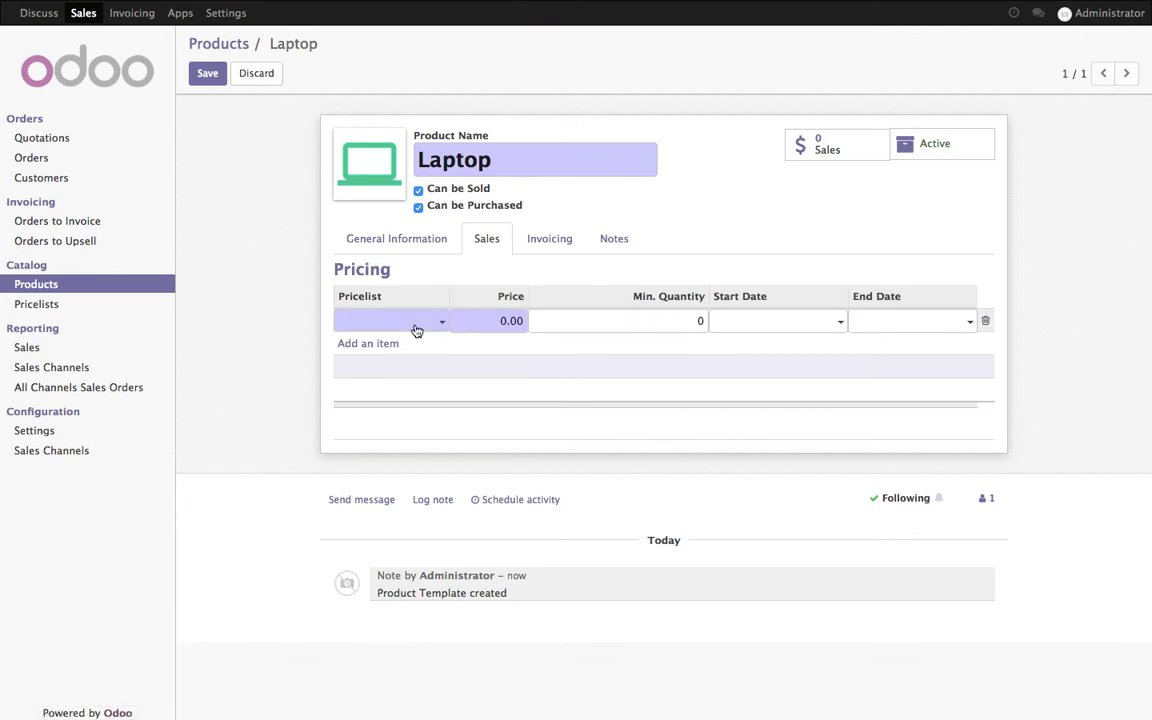
left_click(416, 330)
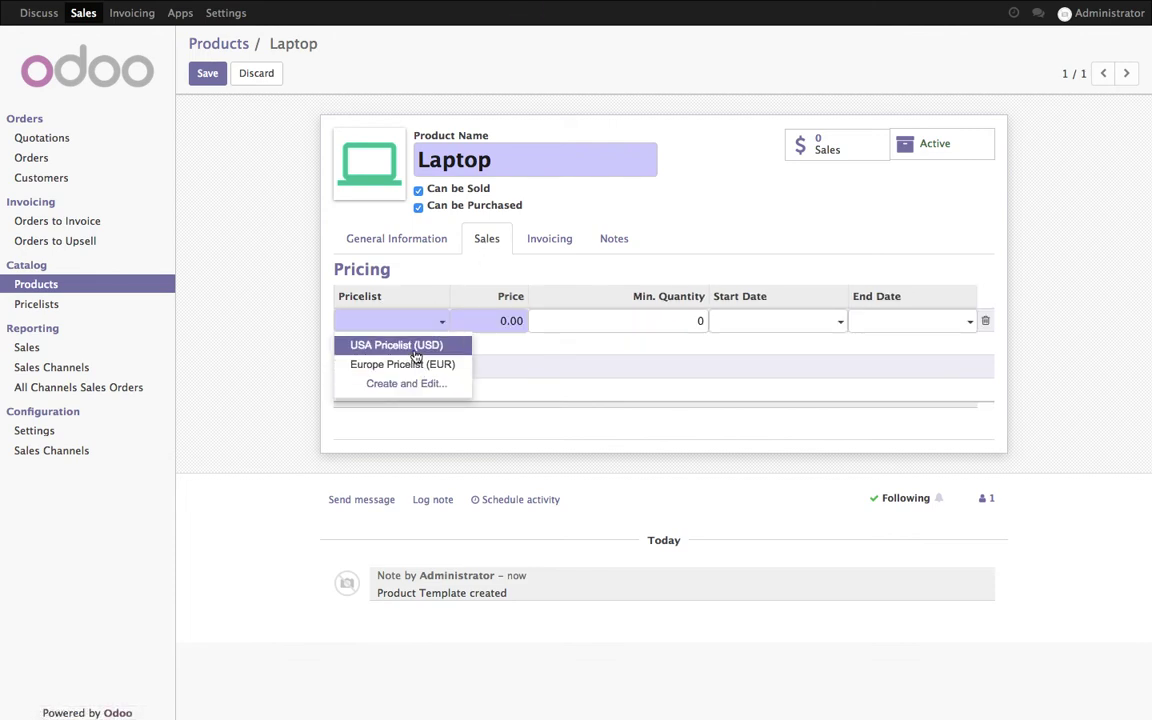
left_click(412, 345)
type("1,2")
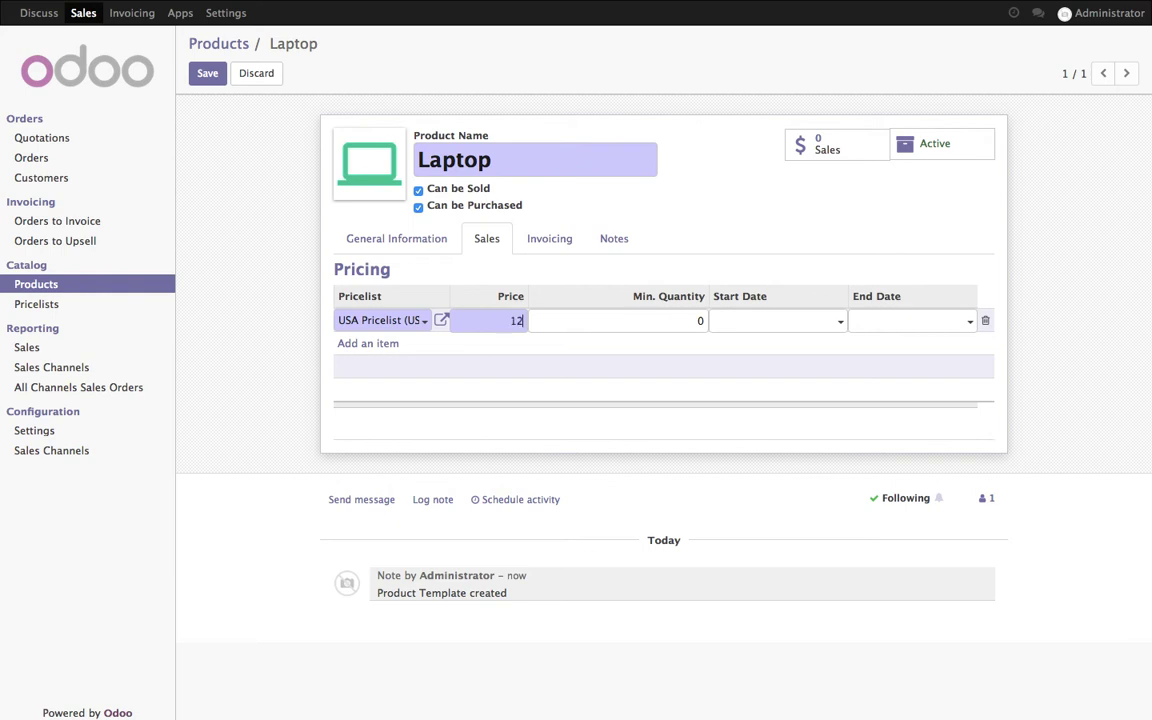
type("50")
key("Return")
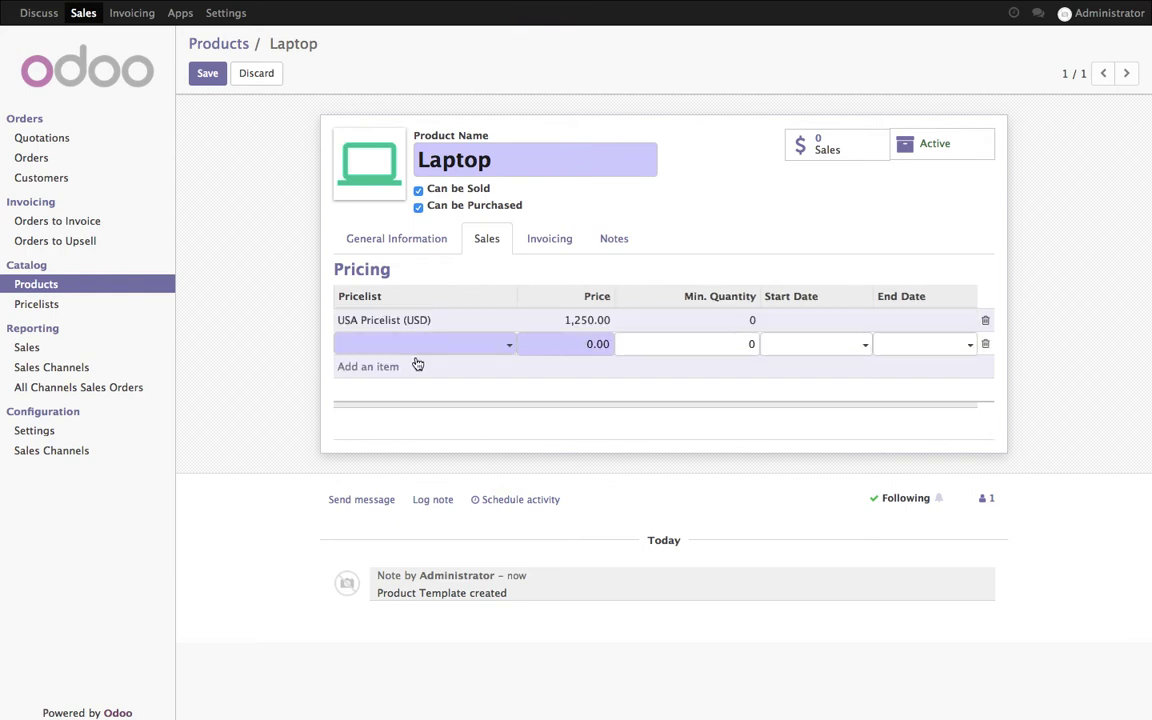
Add a Europe Pricelist (EUR) price of 980 to the Laptop's pricing and save the product.
left_click(375, 342)
left_click(417, 390)
key("Tab")
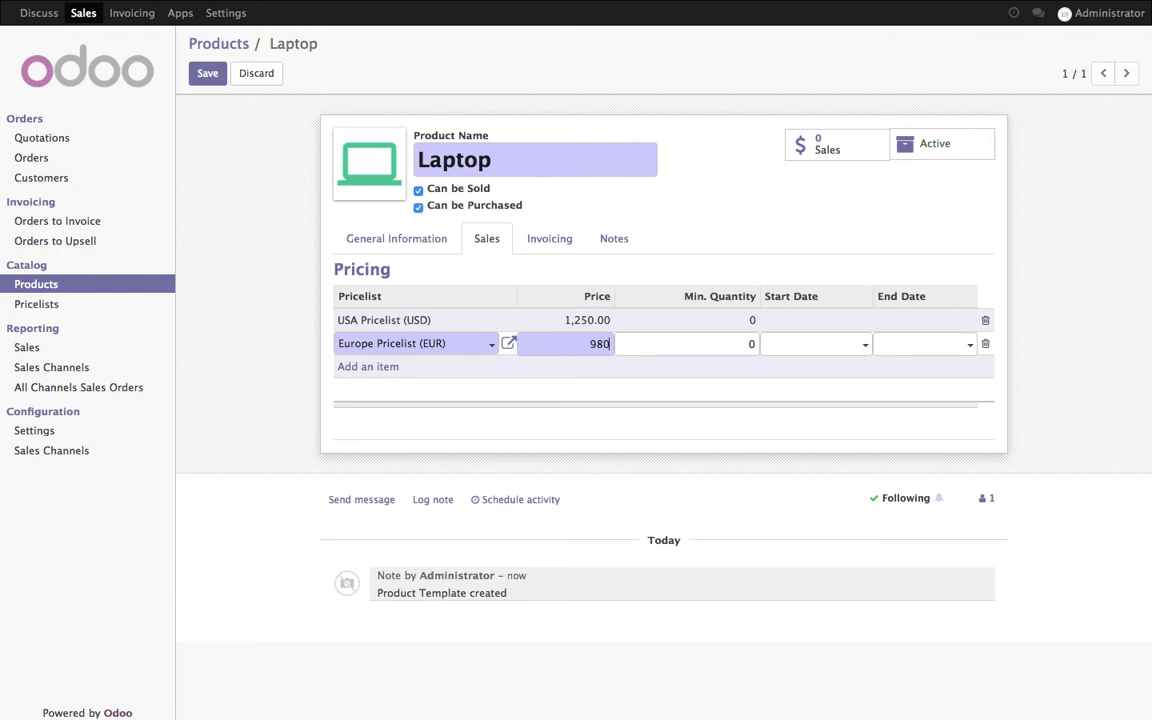
left_click(549, 455)
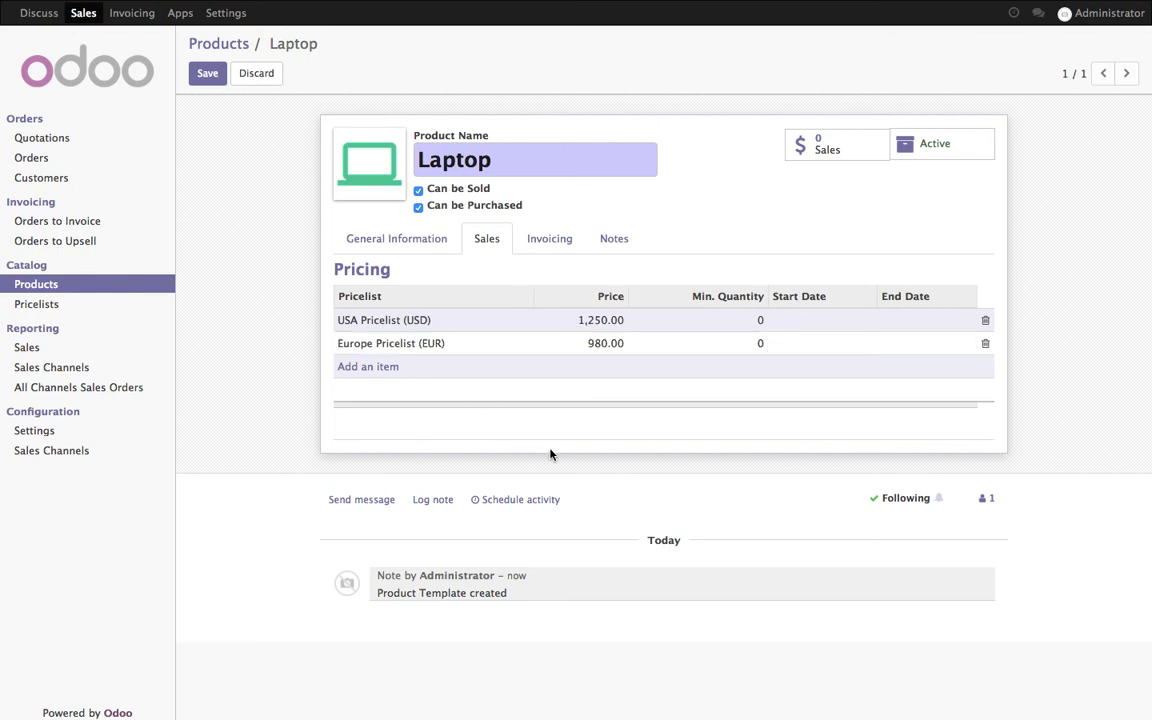
left_click(204, 76)
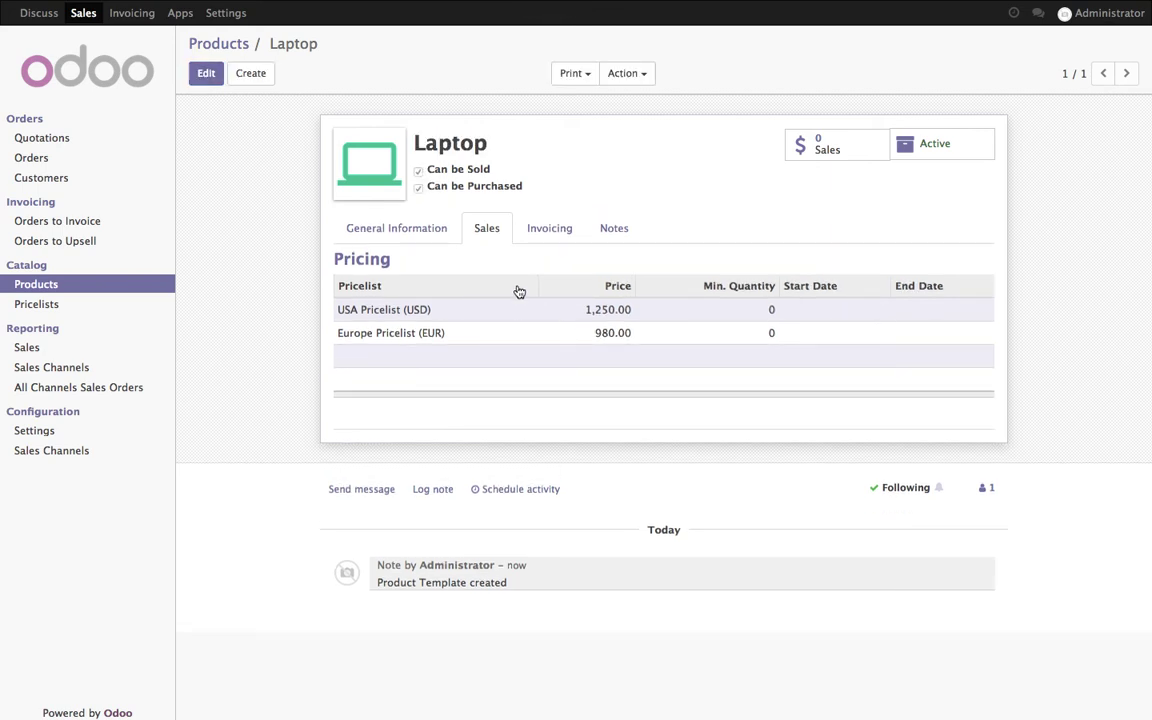
Start a new quotation with ASUS as the customer.
left_click(72, 148)
left_click(211, 73)
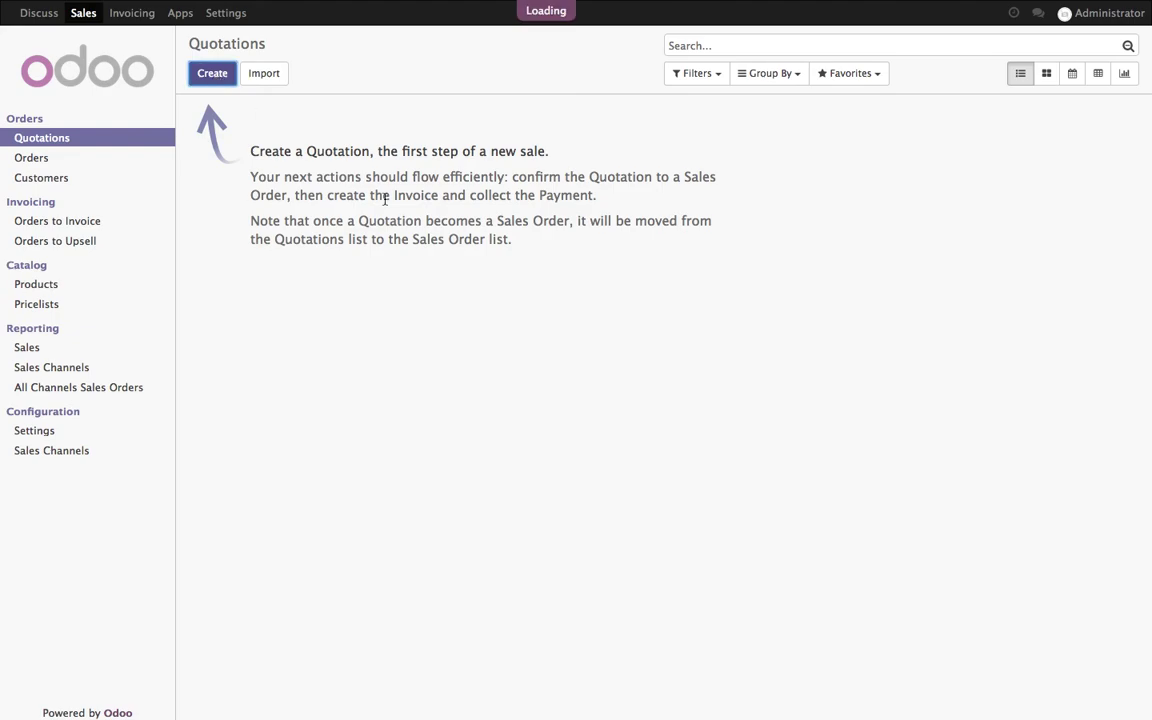
left_click(492, 219)
left_click(501, 234)
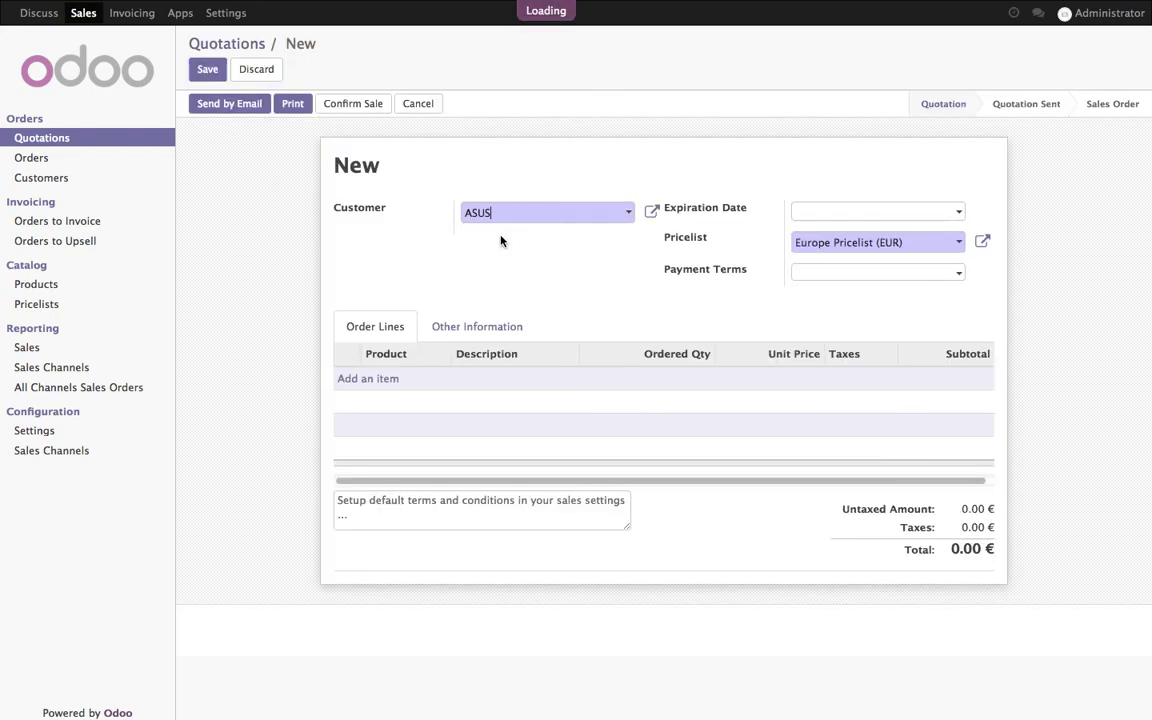
Add the Laptop product as an order line on the ASUS quotation and save it.
left_click(380, 382)
left_click(411, 382)
left_click(428, 409)
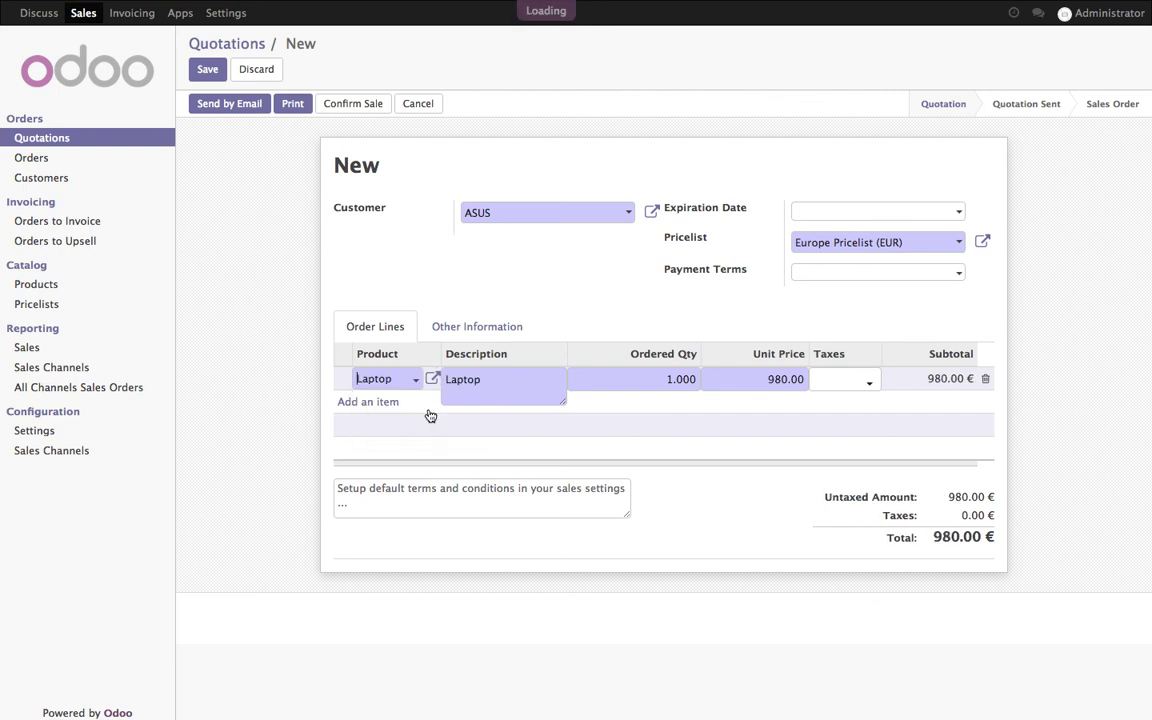
left_click(732, 316)
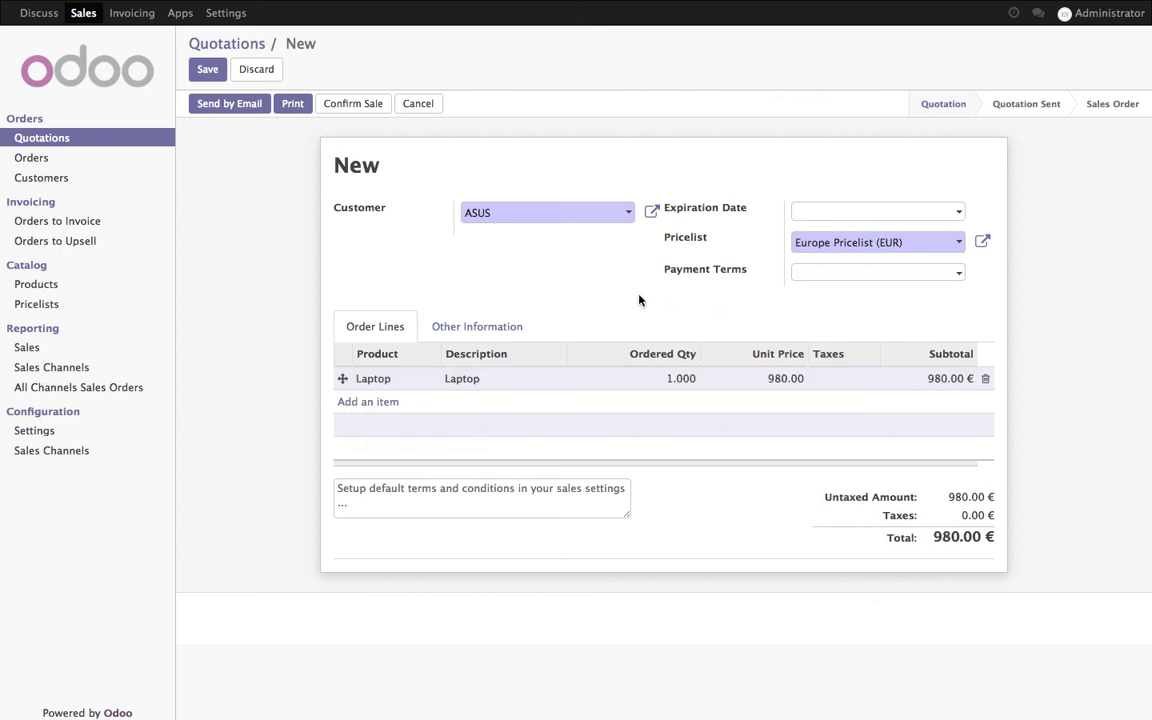
left_click(207, 69)
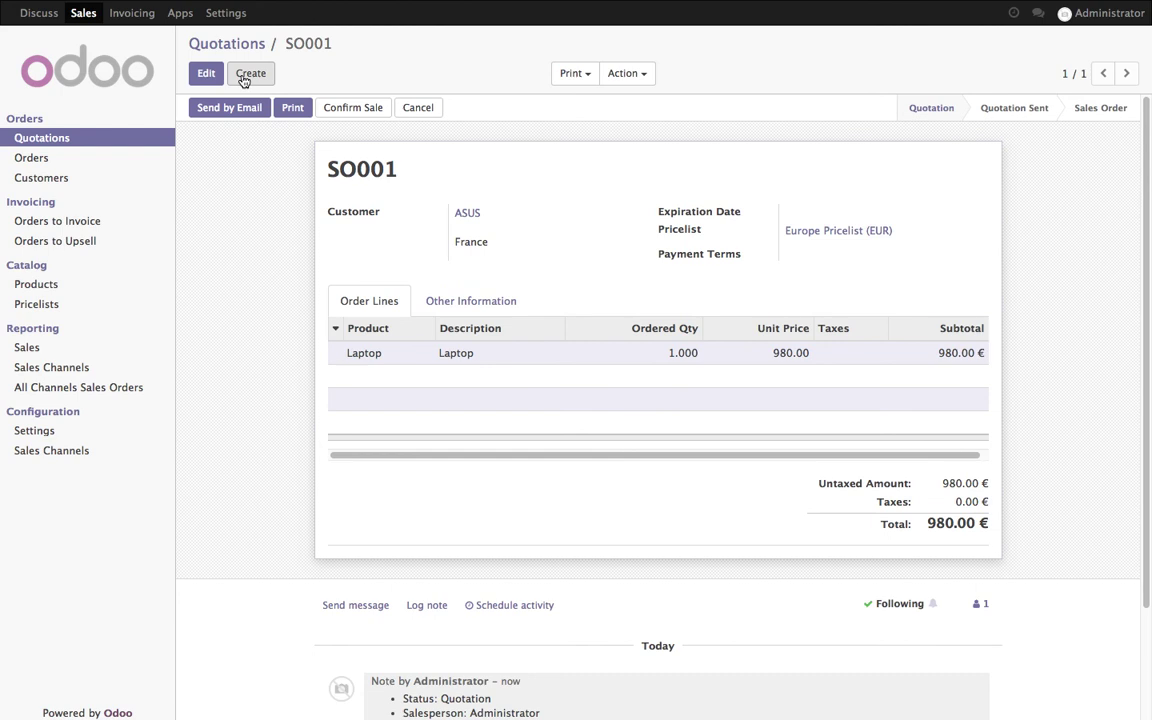
Start another new quotation with Apple as the customer.
left_click(245, 75)
left_click(476, 213)
left_click(566, 256)
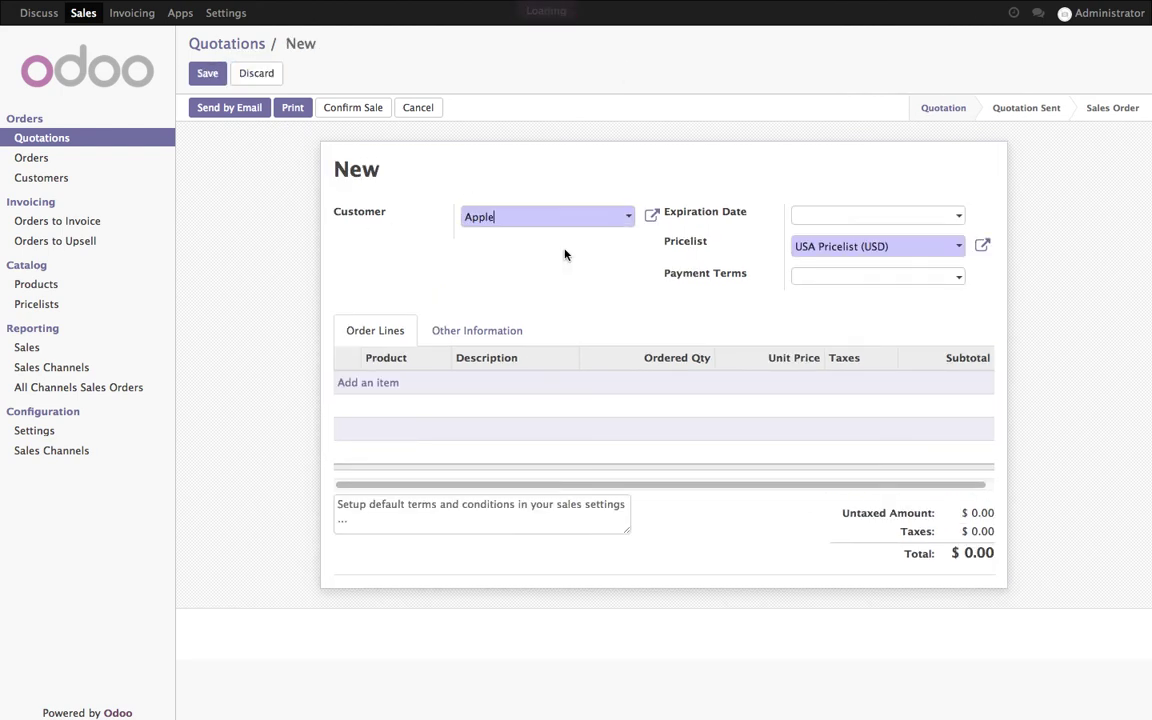
Add a Laptop order line to the Apple quotation and save it, returning to the quotations list.
left_click(378, 385)
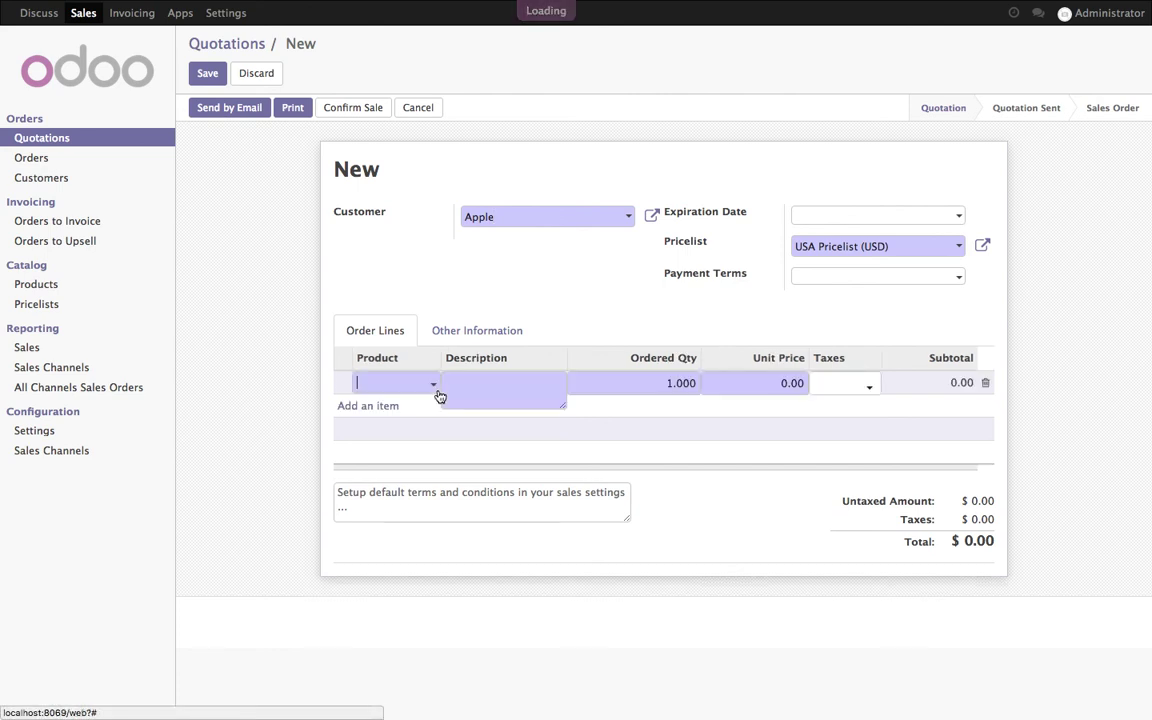
left_click(433, 413)
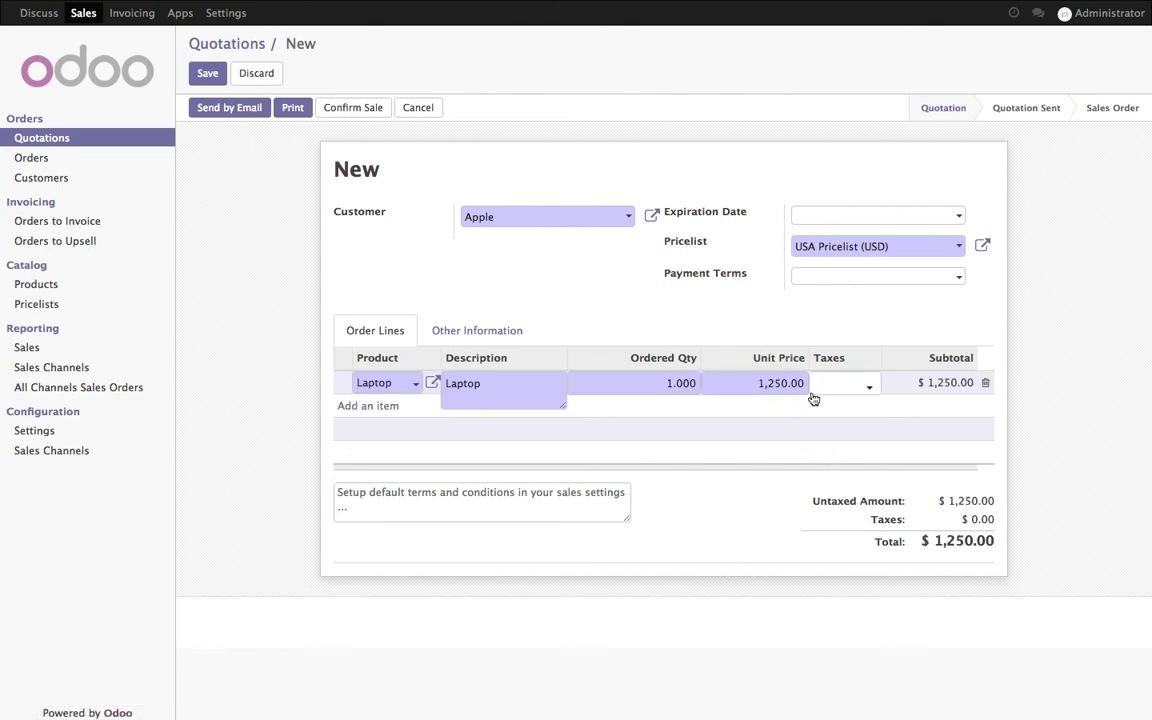
left_click(687, 293)
left_click(205, 73)
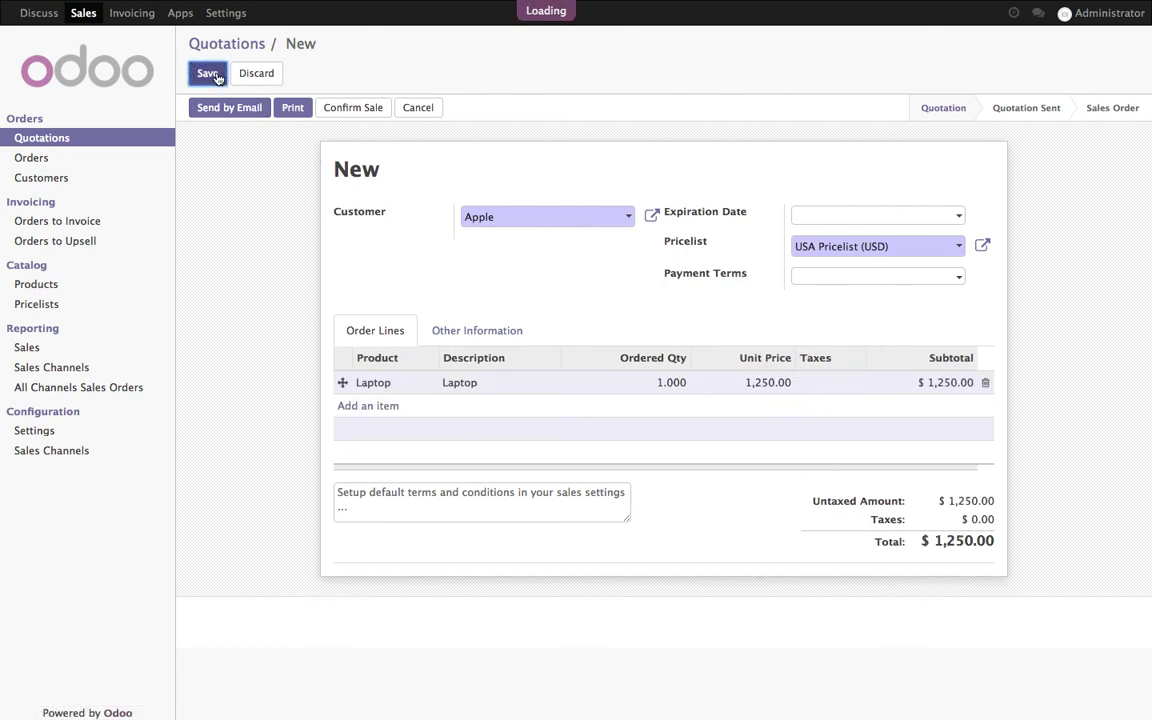
left_click(93, 139)
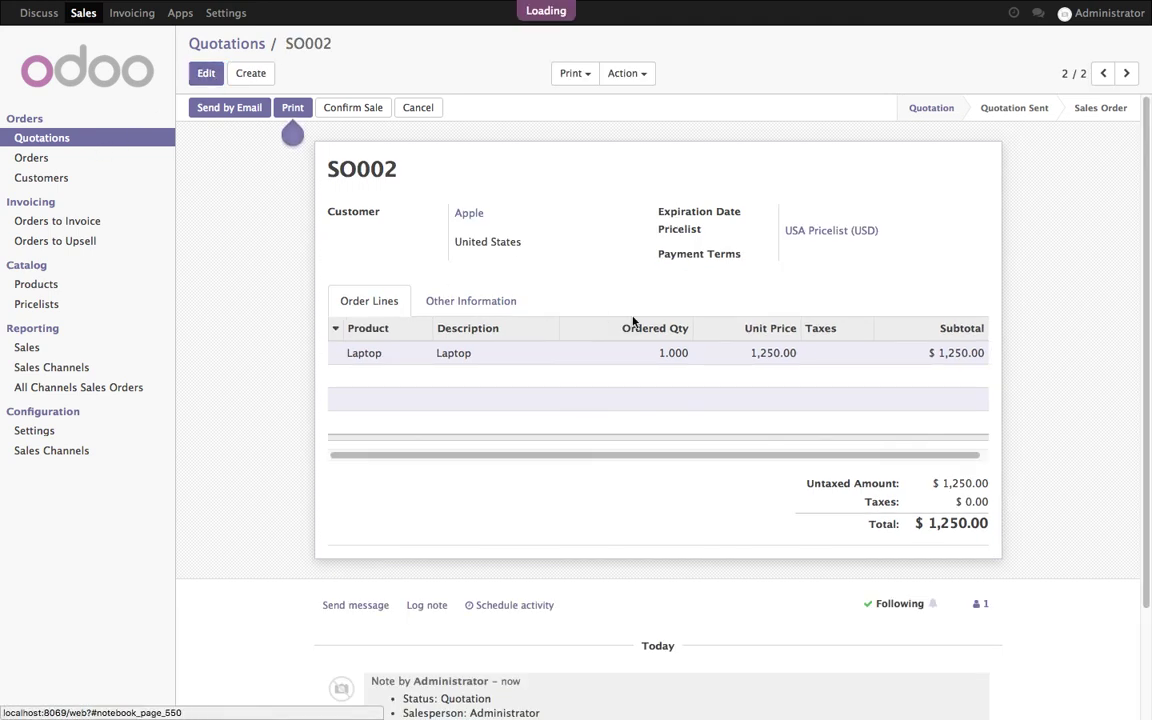